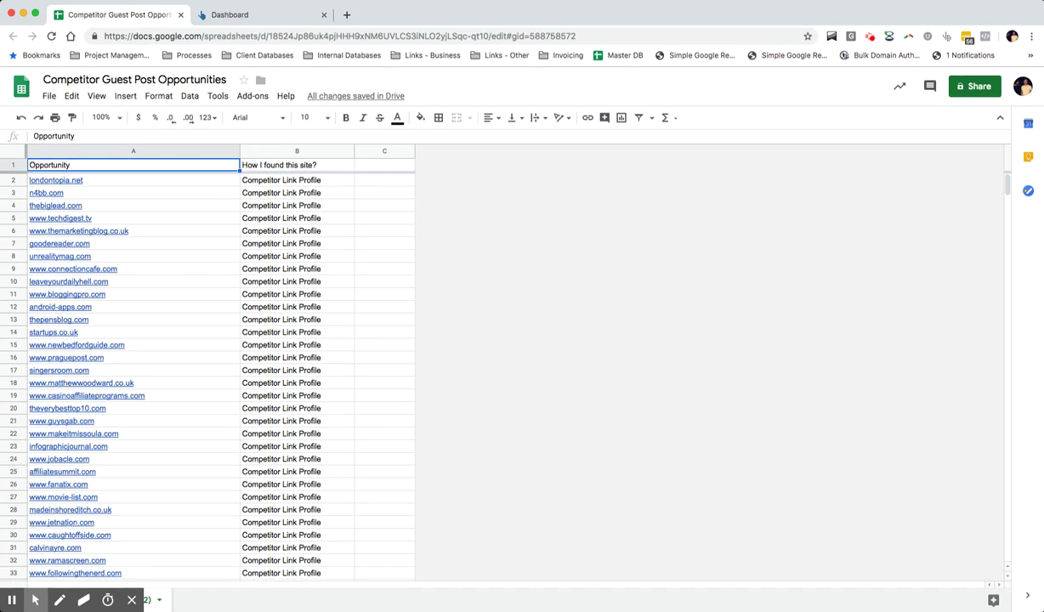
Drag column C's border wider and browse the site list down to connectioncafe.
click(297, 256)
drag(414, 151, 488, 151)
click(298, 206)
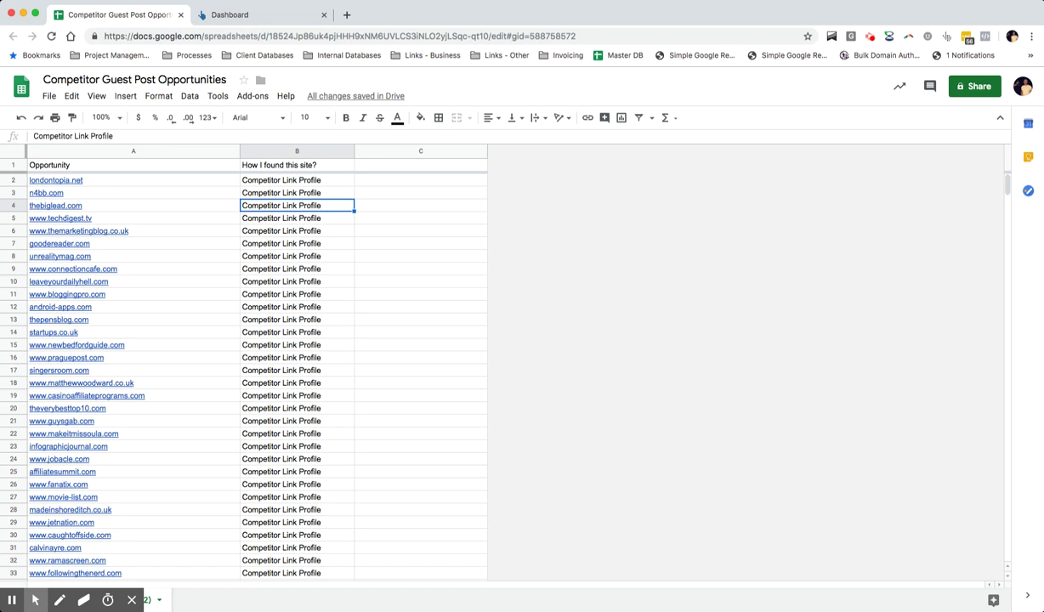
key(Down)
key(Down)
key(Down)
key(Left)
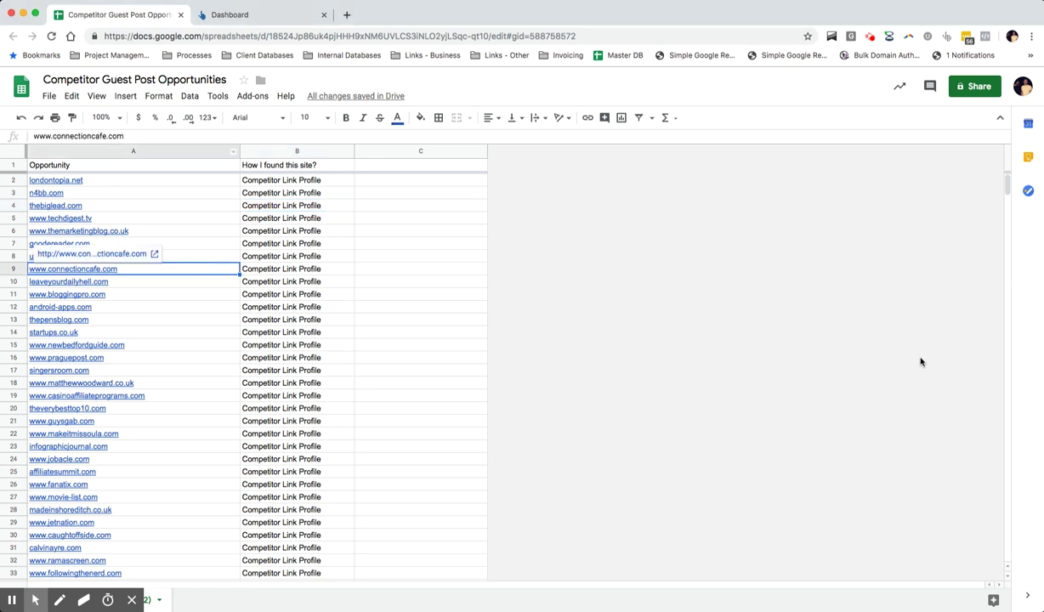
scroll(944, 221, down, 5)
scroll(944, 240, down, 10)
scroll(944, 241, up, 5)
scroll(943, 242, up, 5)
scroll(944, 247, up, 5)
scroll(927, 260, up, 1)
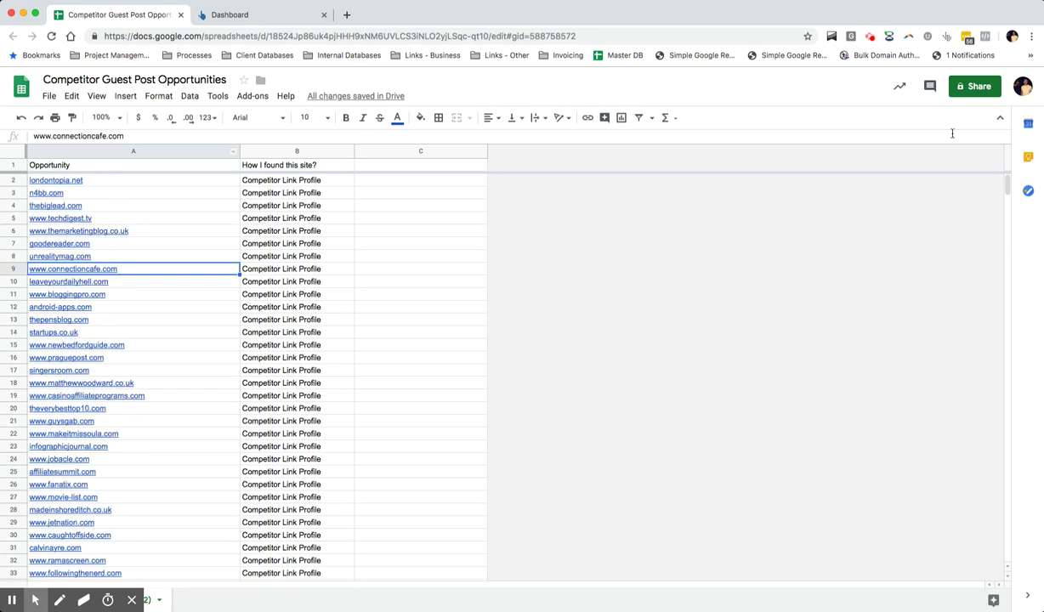
Review the 'How I found this site?' column and narrow column B slightly.
key(Up)
key(Up)
key(Up)
key(Right)
key(Right)
key(Left)
key(Up)
key(Up)
key(Down)
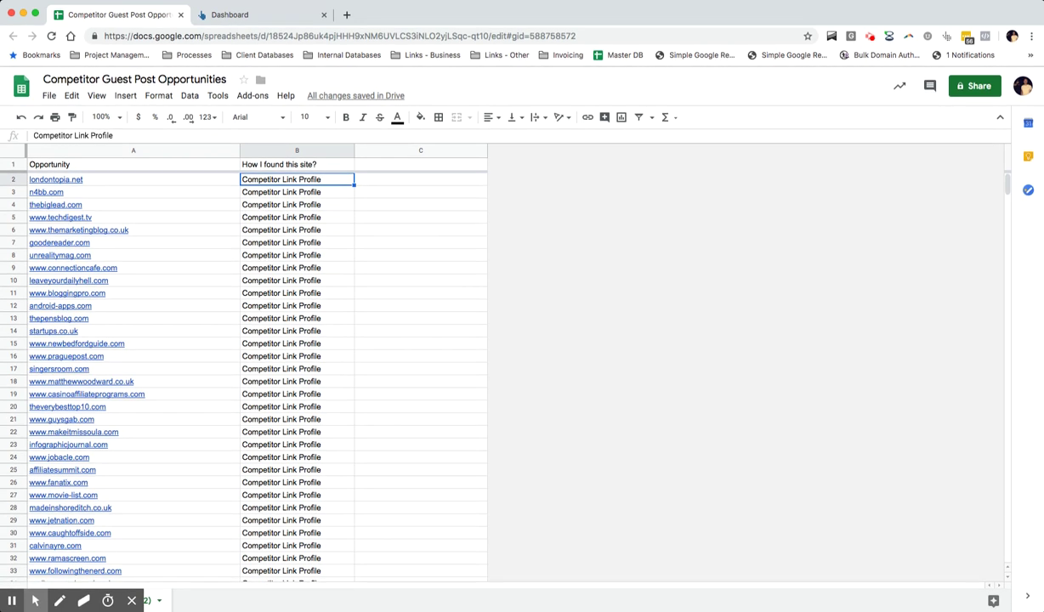
key(Down)
key(Right)
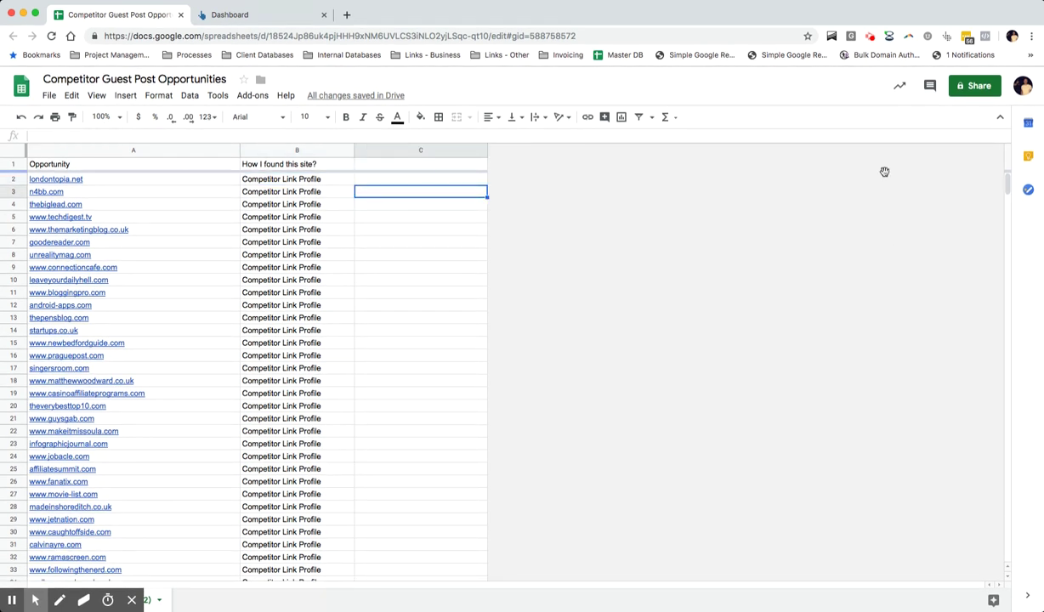
click(387, 218)
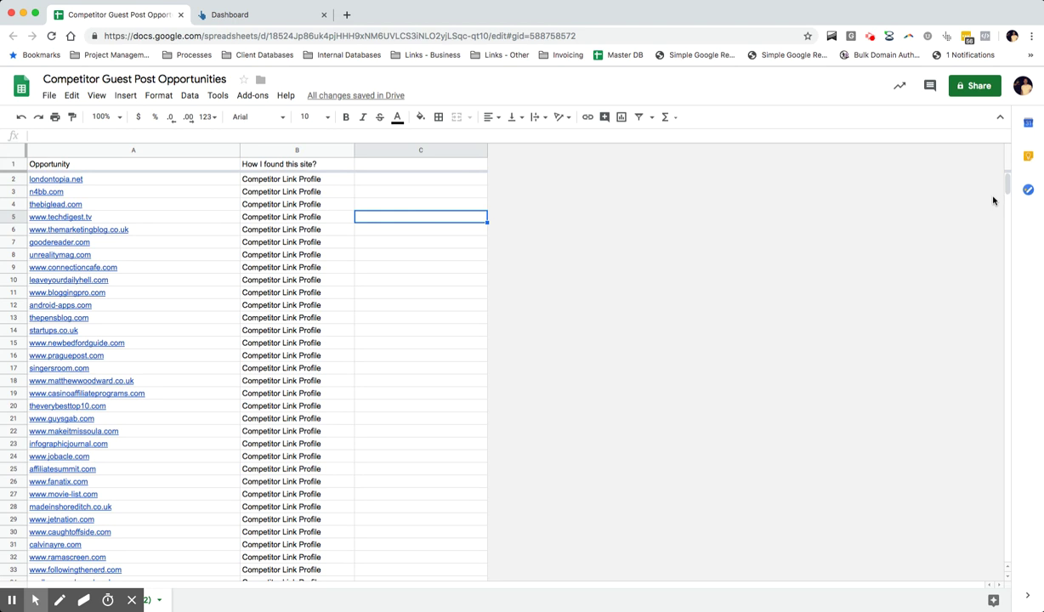
drag(353, 150, 348, 149)
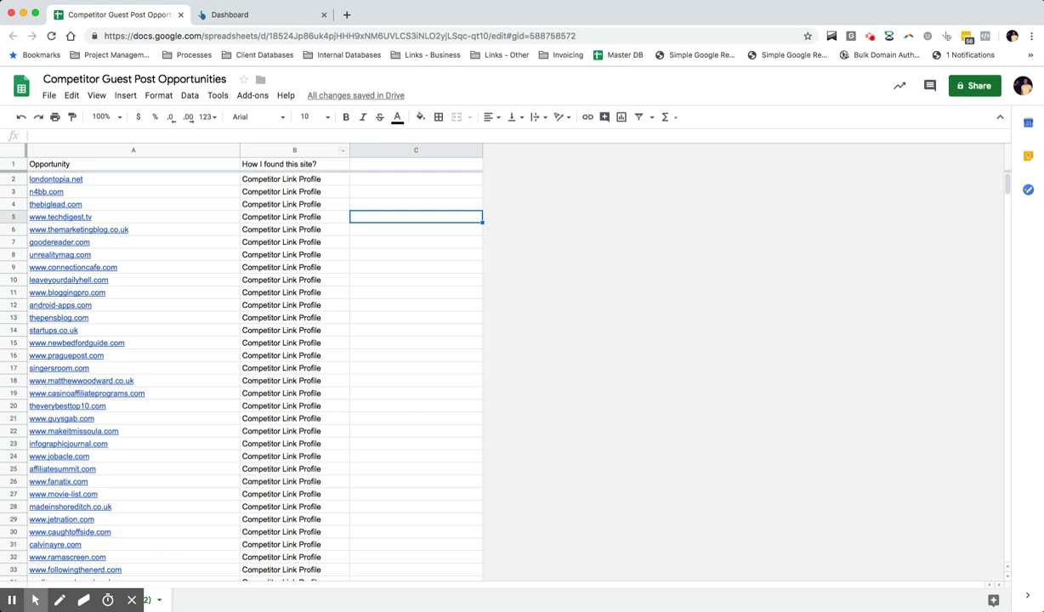
key(Up)
key(Up)
key(Up)
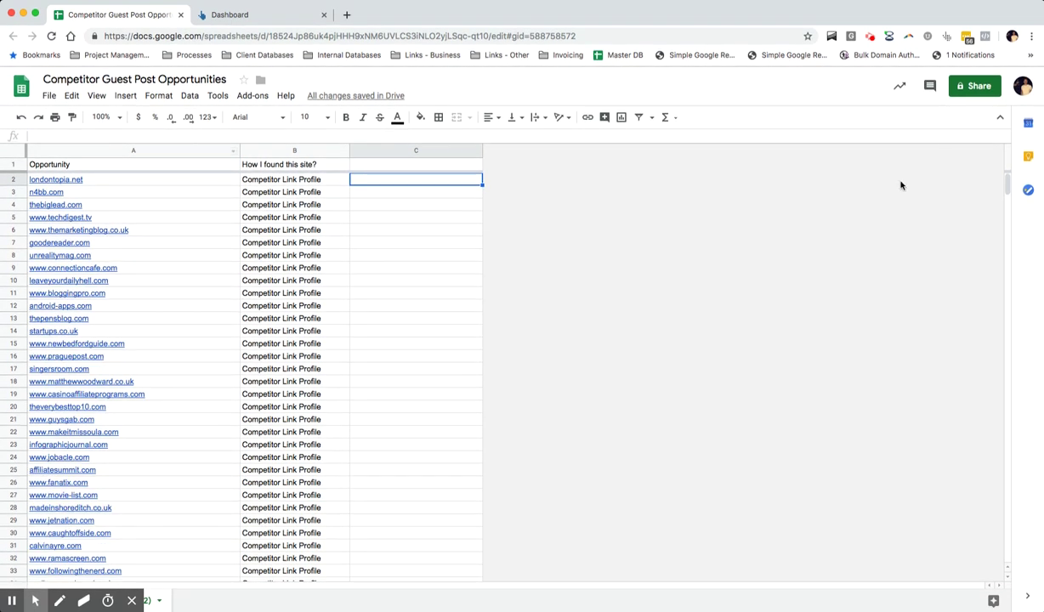
Select the 29 Opportunity domains in A2:A30 and copy them.
key(Down)
key(Down)
key(Down)
scroll(904, 319, down, 3)
scroll(904, 319, up, 3)
key(Up)
key(Up)
key(Up)
drag(198, 182, 192, 286)
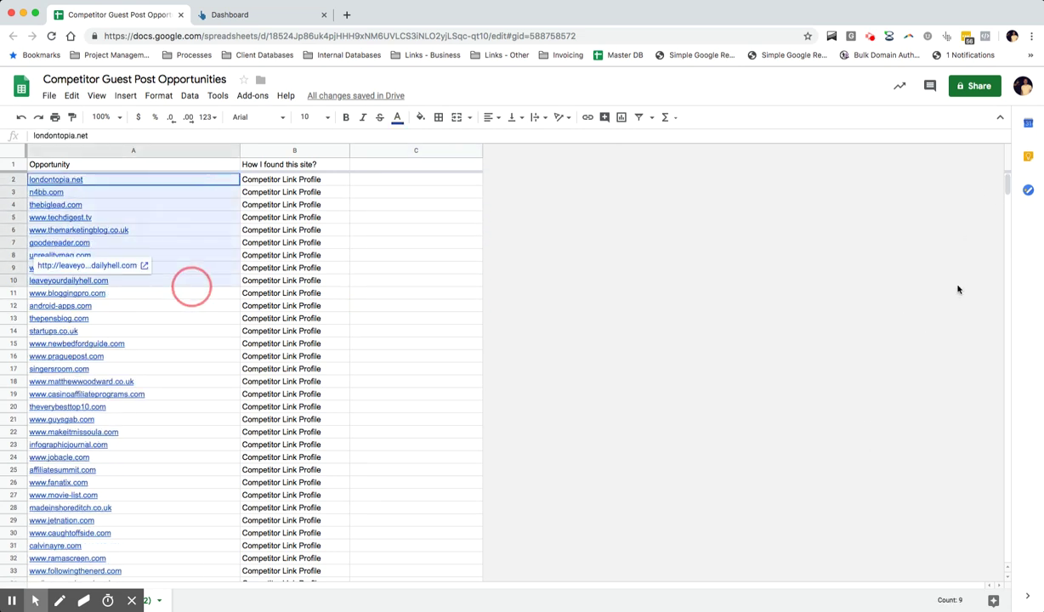
scroll(192, 286, down, 14)
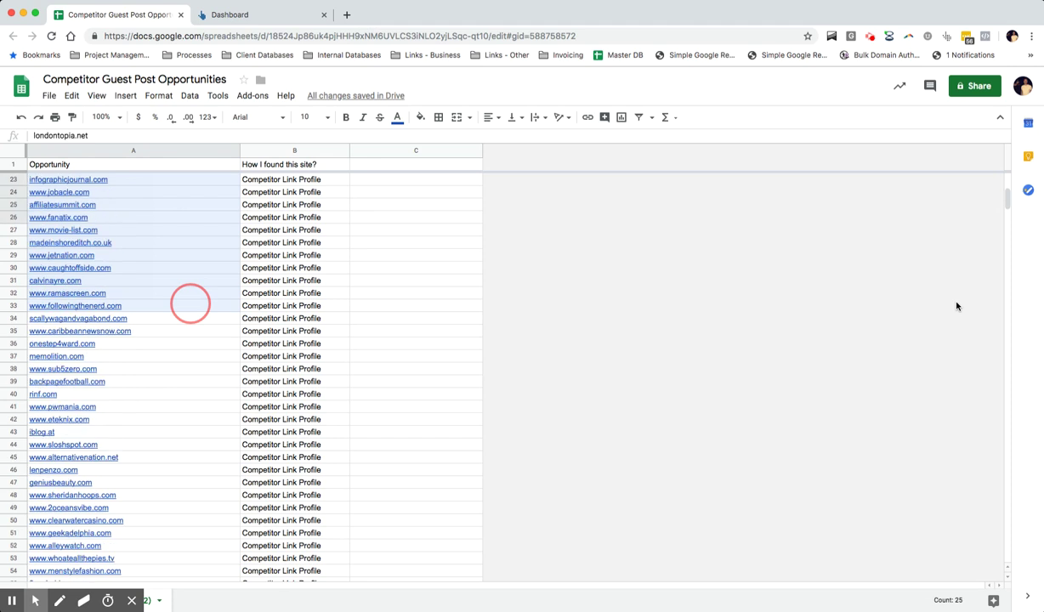
mouse_move(191, 287)
mouse_down()
mouse_move(187, 235)
mouse_move(192, 265)
mouse_up()
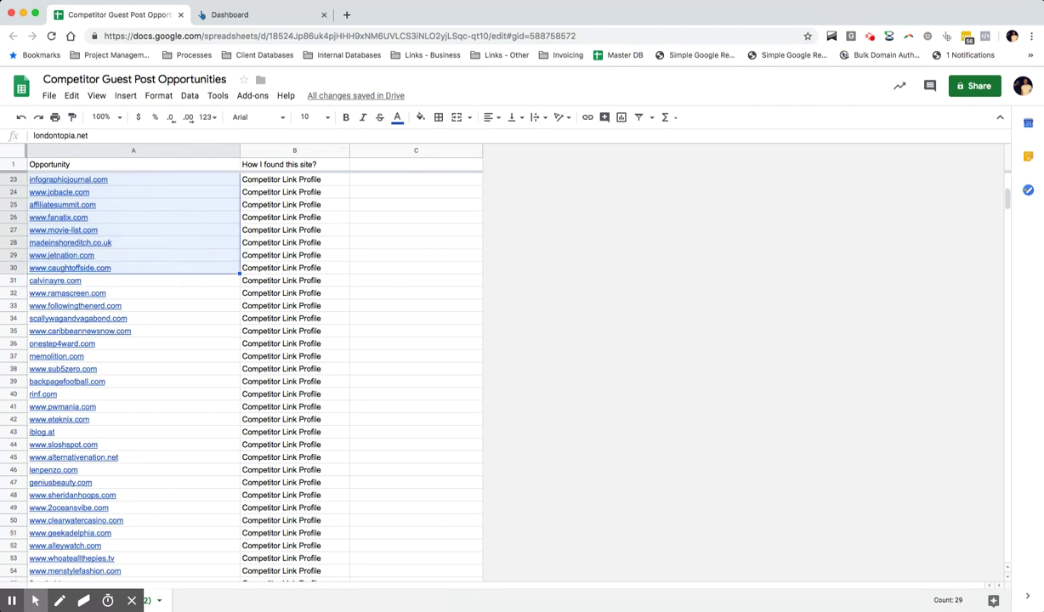
key(ctrl+c)
Paste the copied domains into Ahrefs' More > Batch analysis URL box and run Analyse.
click(230, 15)
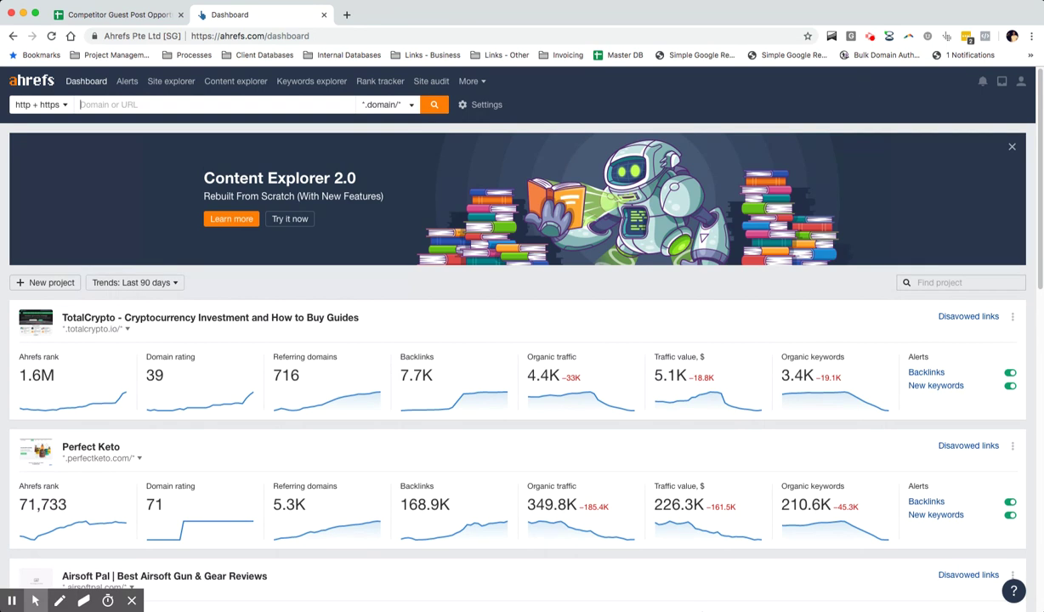
click(470, 80)
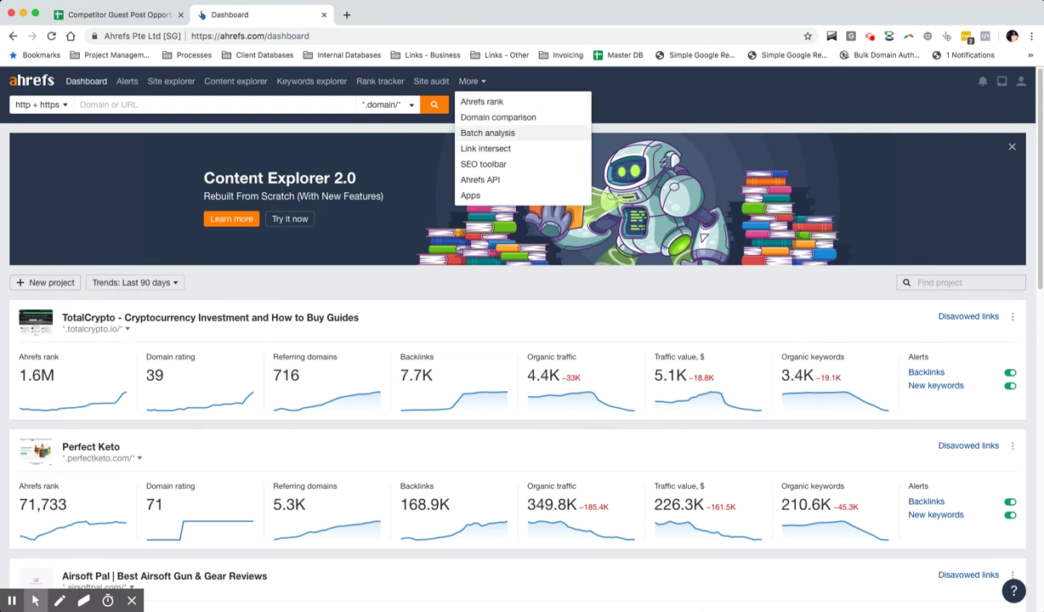
click(488, 132)
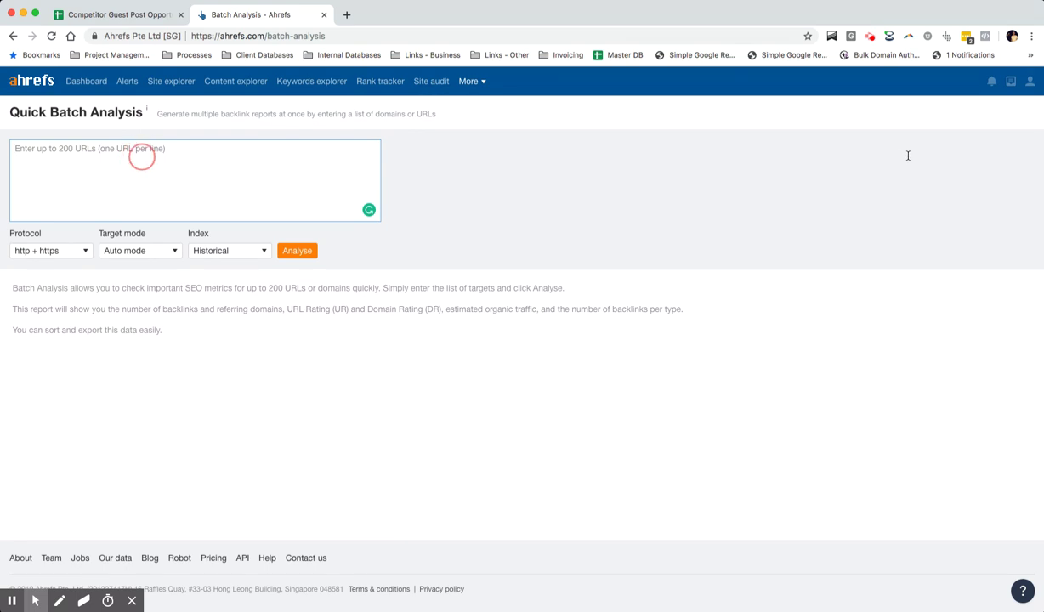
key(super+v)
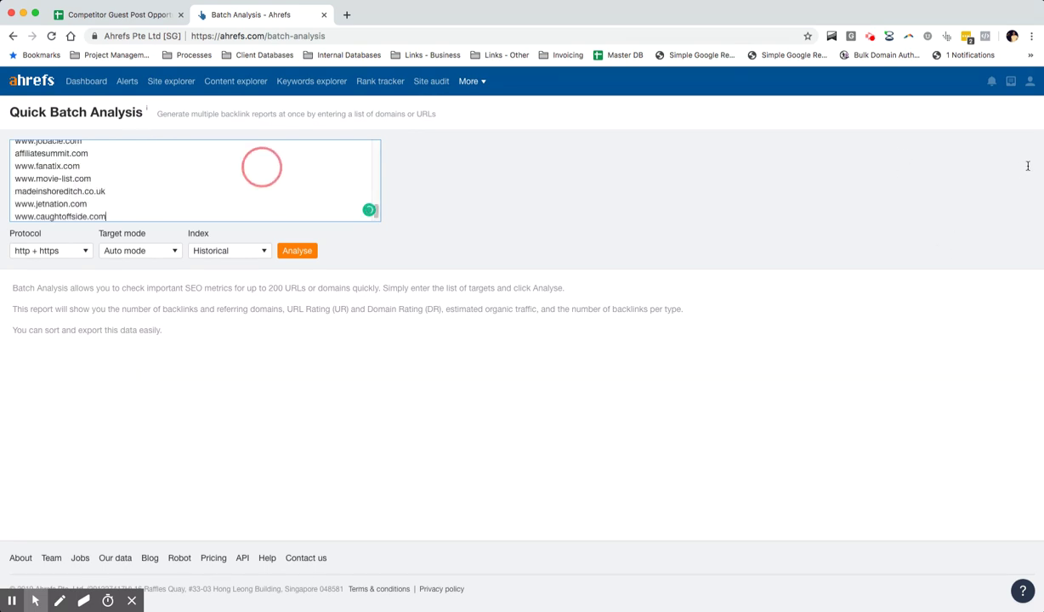
click(296, 251)
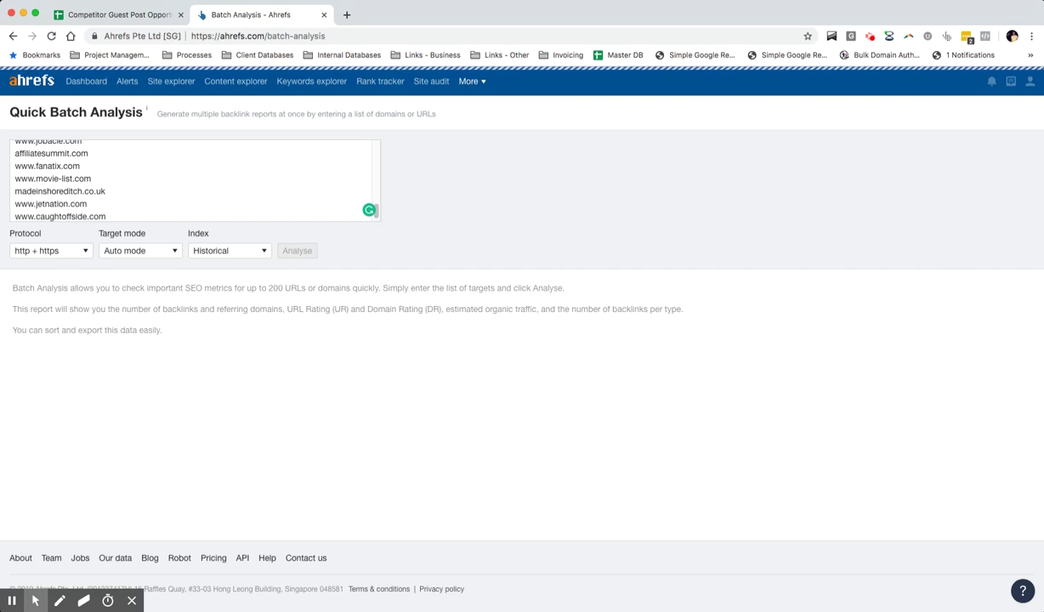
Scroll through the Batch Analysis results for the 29 domains.
scroll(522, 341, down, 2)
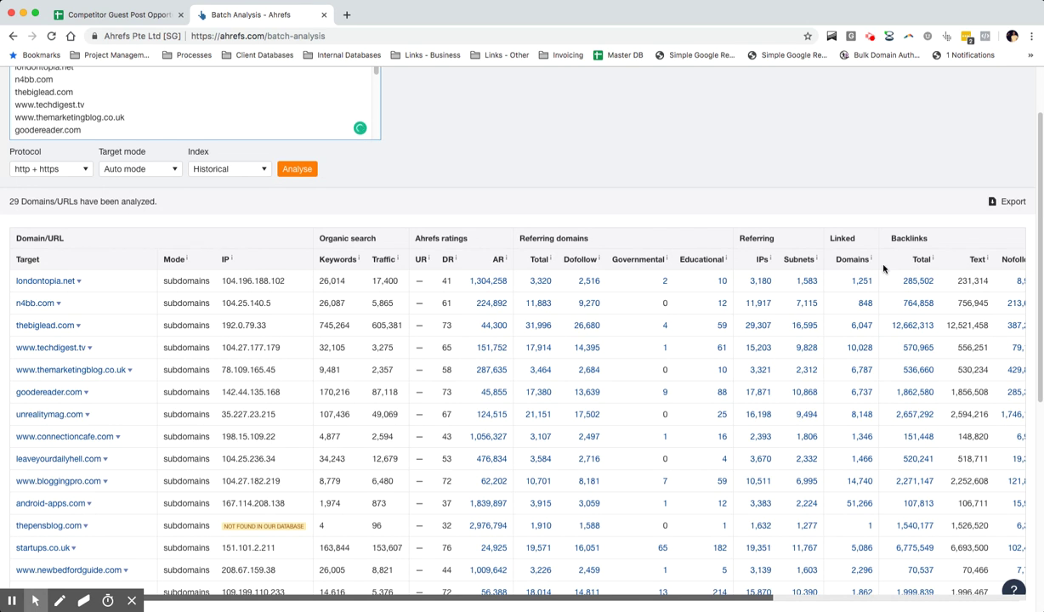
scroll(883, 262, down, 2)
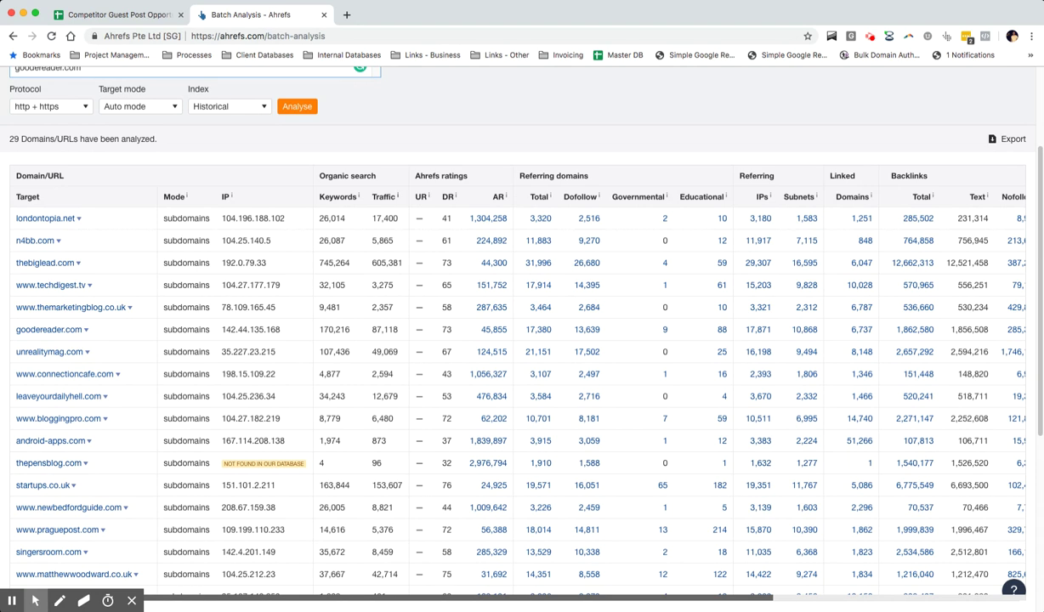
scroll(522, 340, down, 1)
scroll(522, 340, down, 2)
scroll(522, 340, down, 2)
scroll(523, 340, down, 2)
scroll(522, 340, down, 1)
scroll(522, 340, up, 6)
scroll(522, 340, up, 2)
scroll(522, 340, up, 1)
scroll(522, 340, up, 2)
drag(476, 311, 468, 432)
click(537, 220)
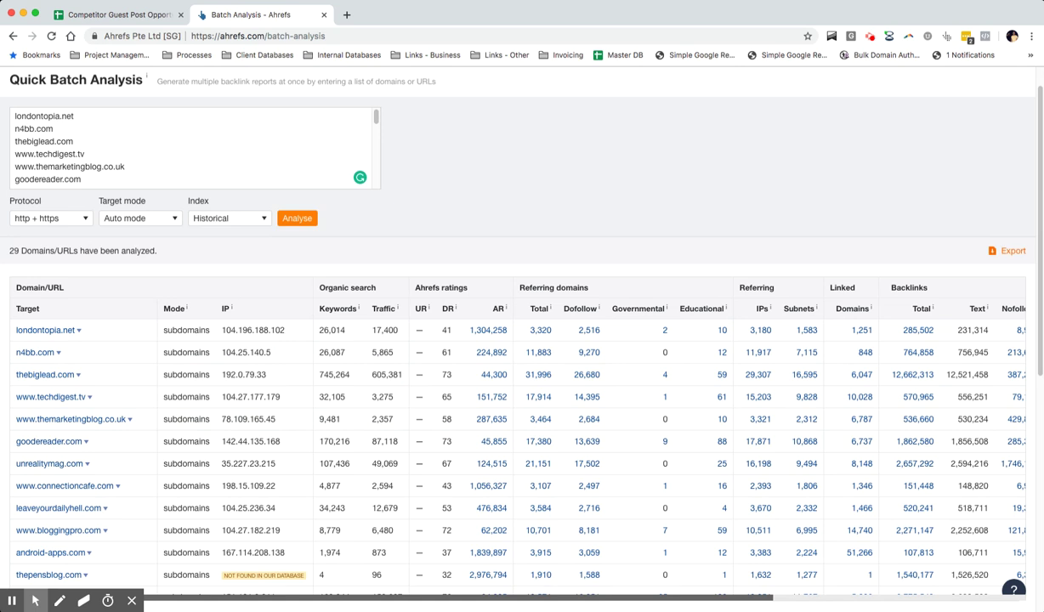
Export the results as a UTF-16 CSV file and return to the spreadsheet.
click(1004, 251)
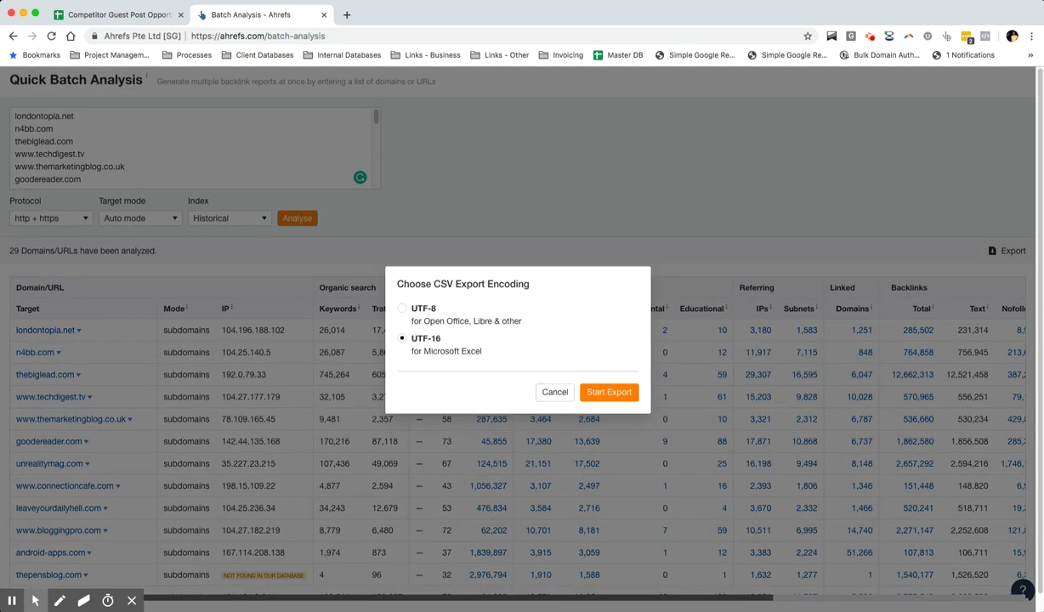
click(598, 392)
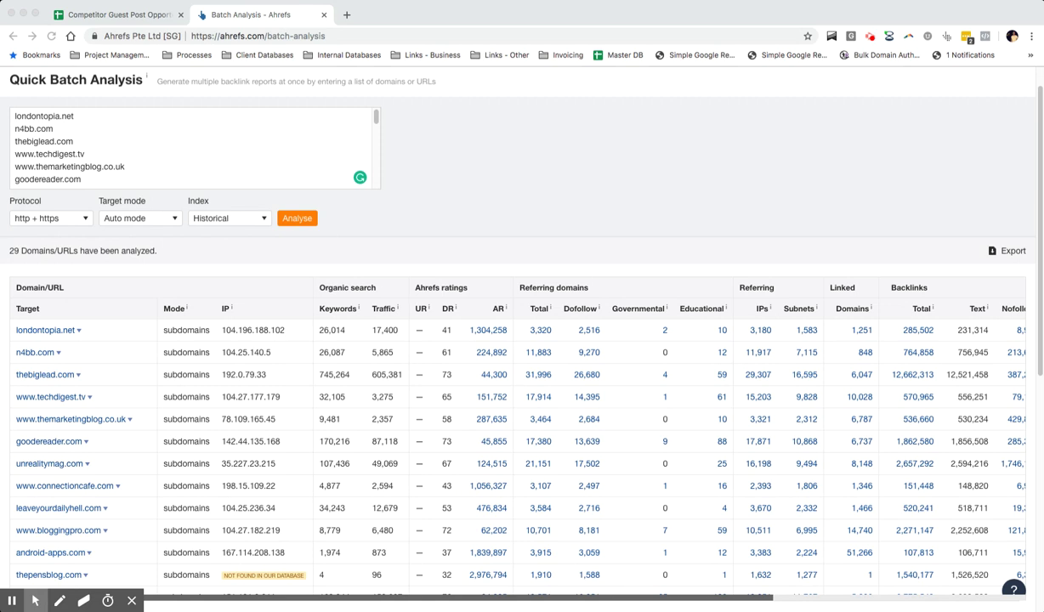
key(ctrl+shift+Tab)
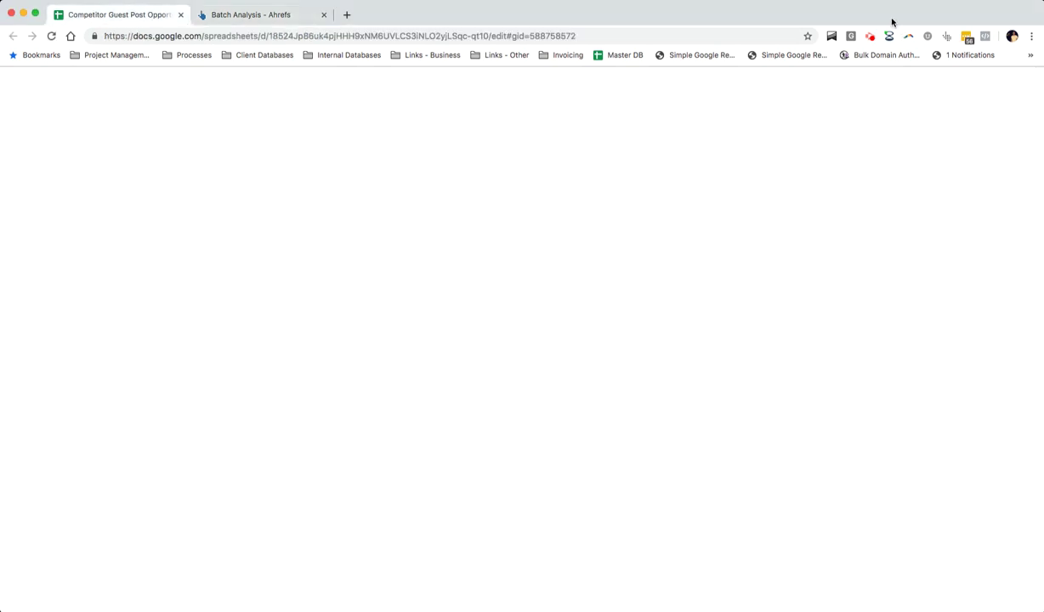
Head column C 'DR' and paste the Ahrefs Domain Rating values for all 29 sites.
scroll(951, 229, up, 2)
scroll(978, 240, up, 5)
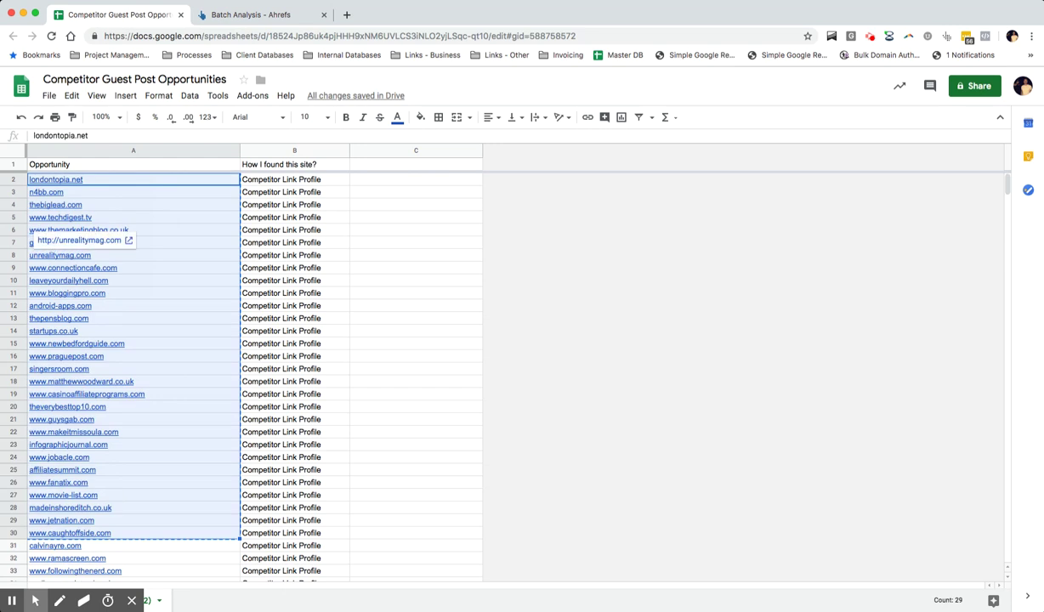
click(415, 229)
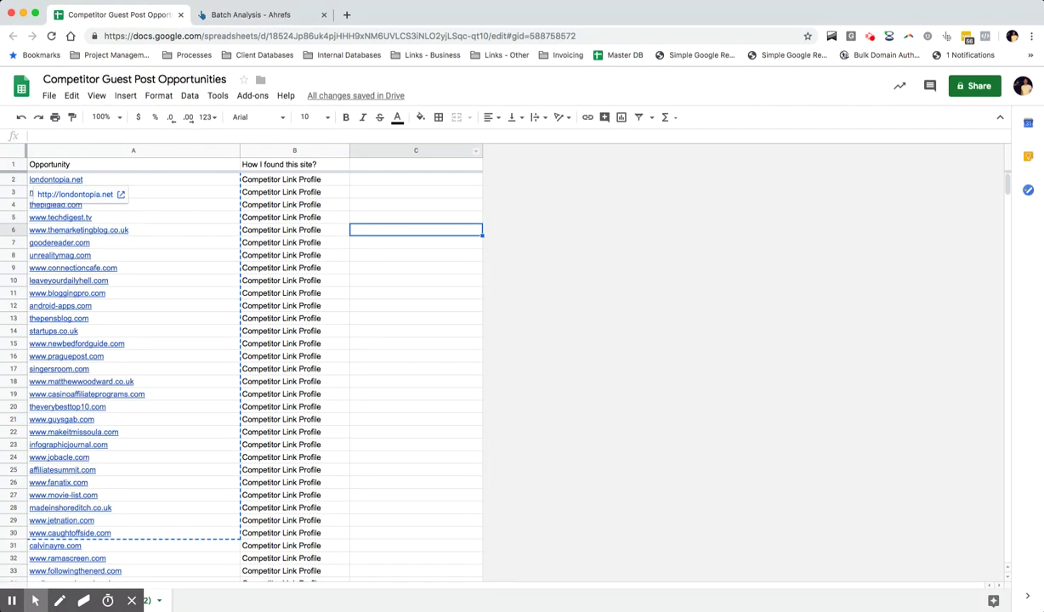
click(377, 165)
text(DR)
key(Return)
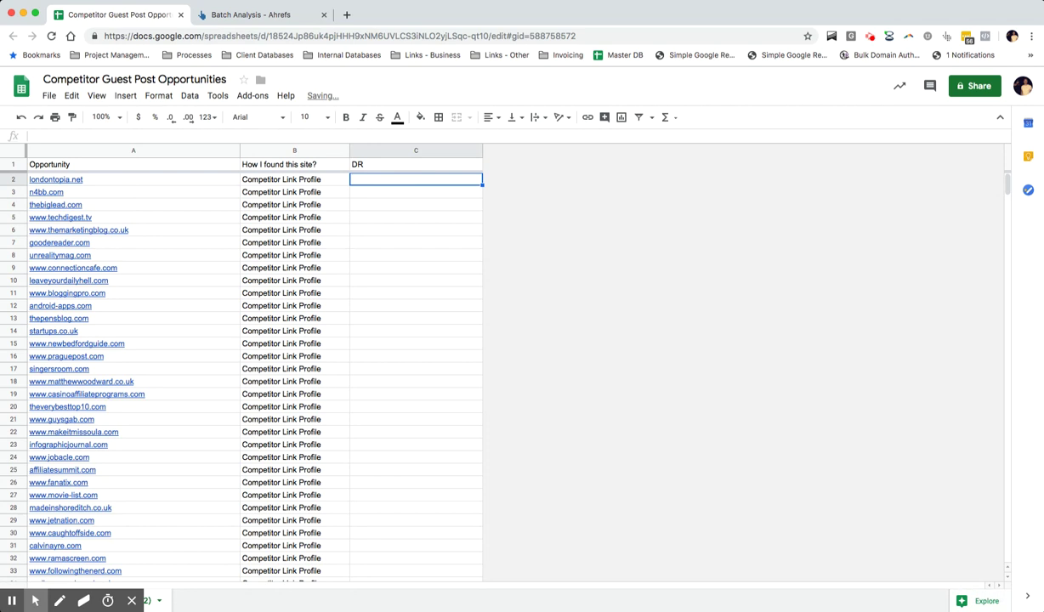
key(ctrl+v)
key(Up)
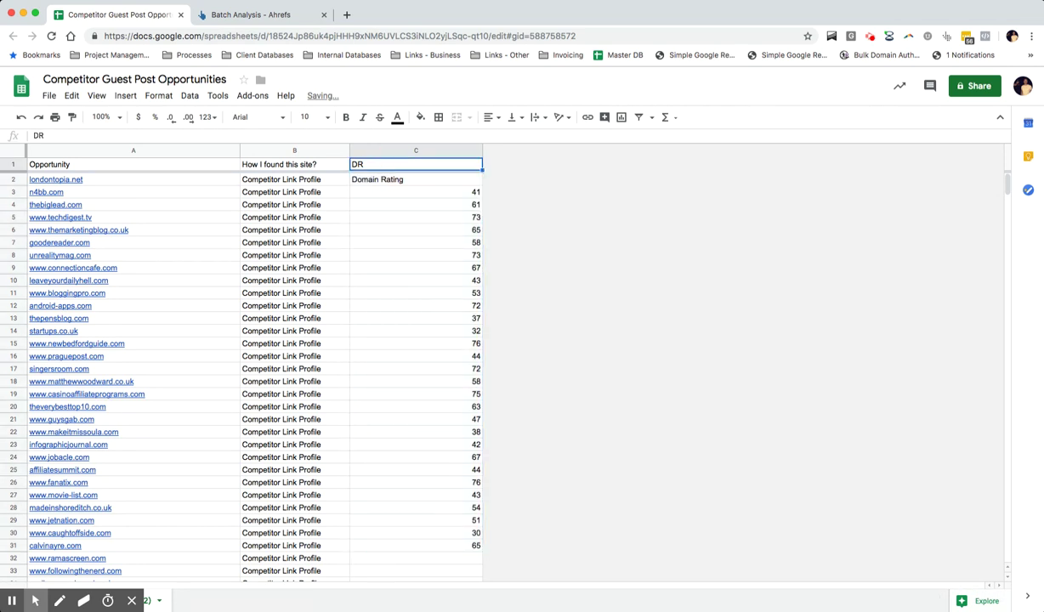
key(ctrl+v)
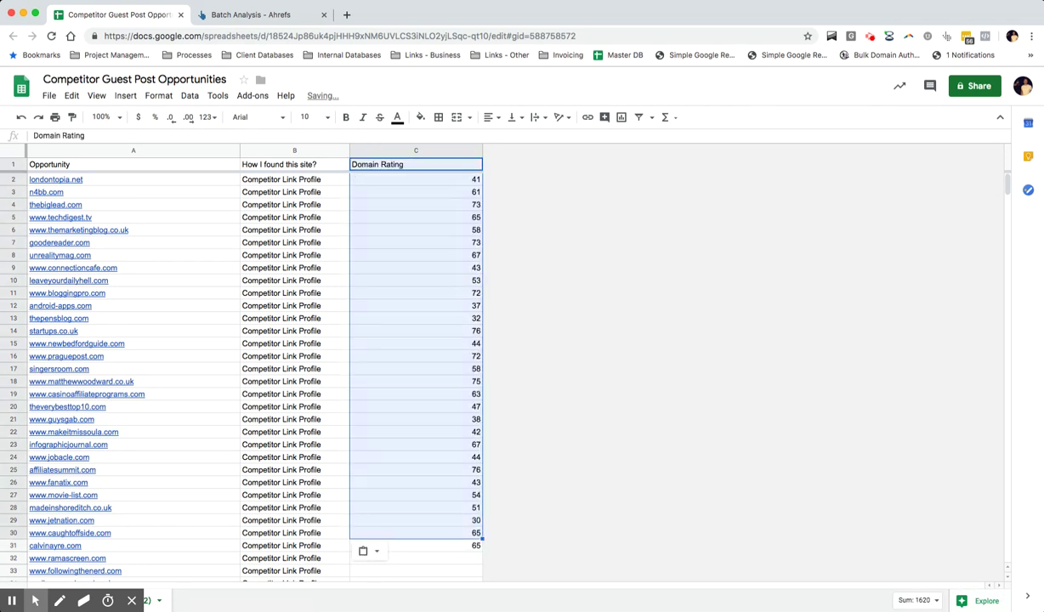
mouse_move(459, 533)
mouse_down()
mouse_move(478, 293)
mouse_move(463, 179)
mouse_up()
click(438, 151)
Insert a column right of C and paste the Total Traffic figures into column D.
right_click(438, 150)
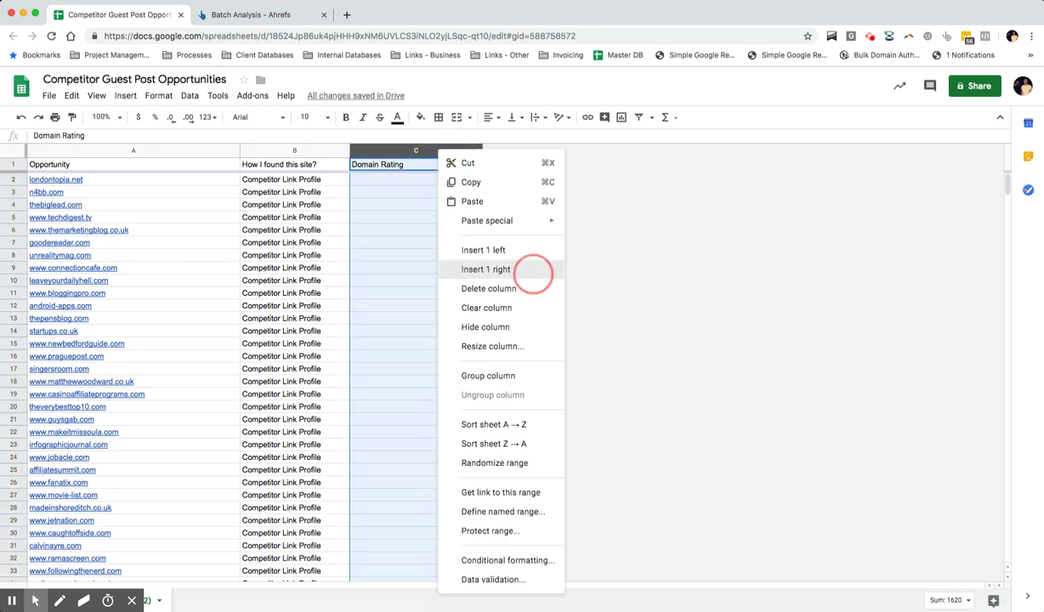
click(533, 269)
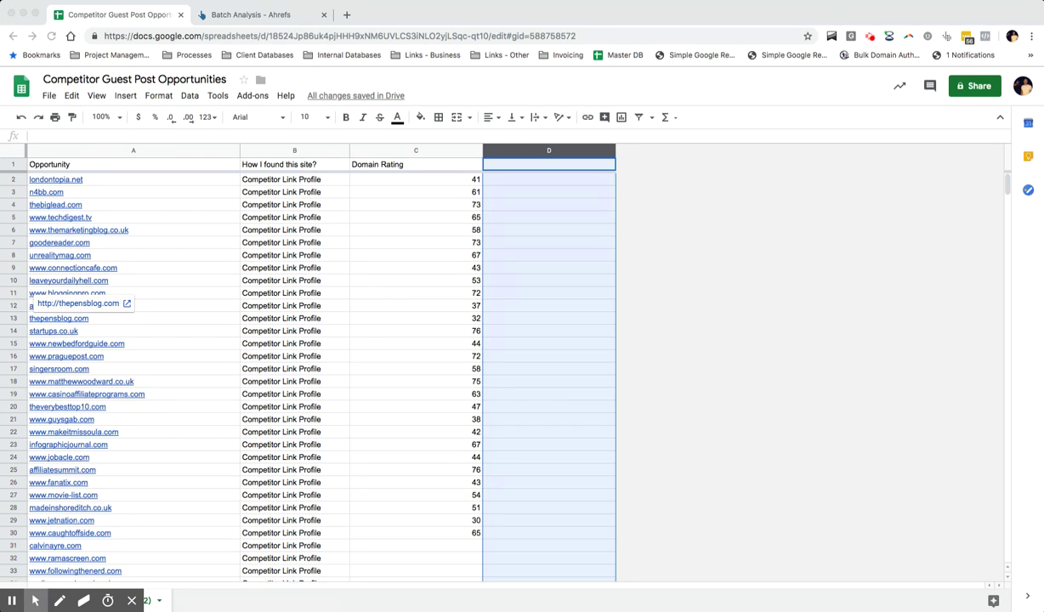
click(893, 17)
mouse_move(578, 151)
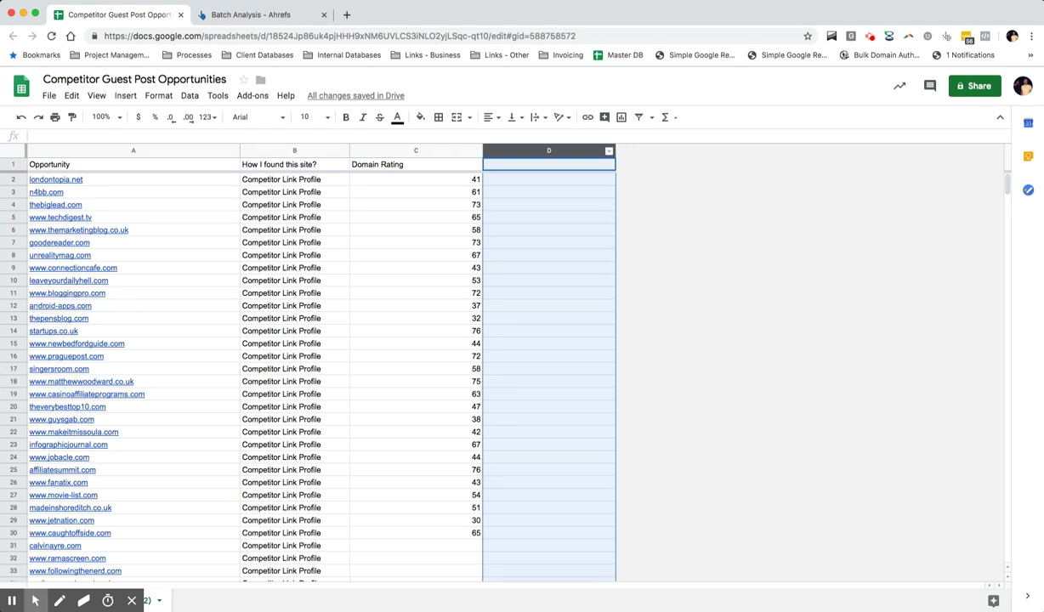
key(cmd+v)
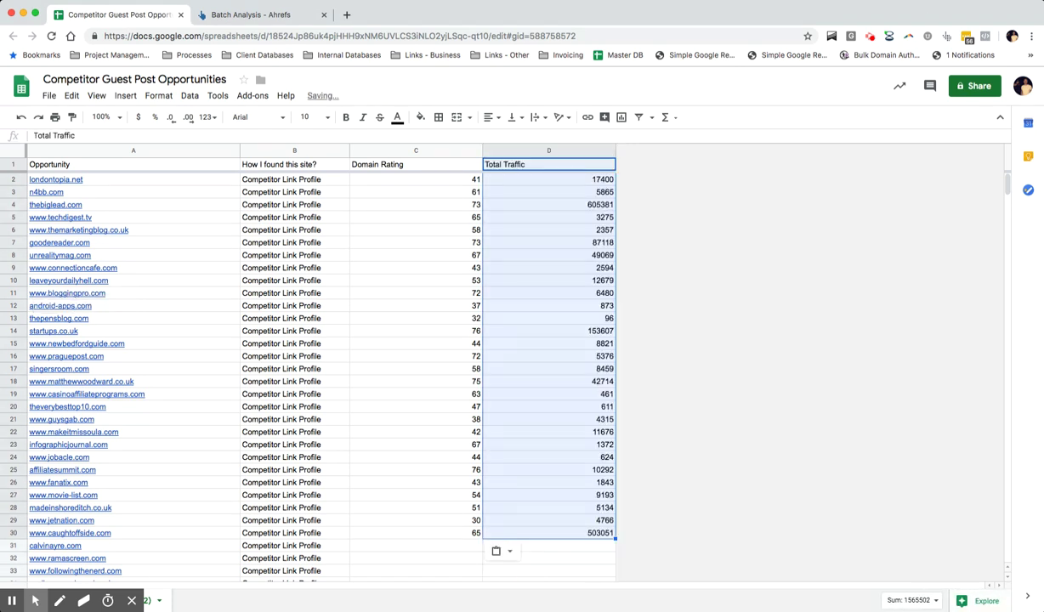
scroll(481, 357, down, 1)
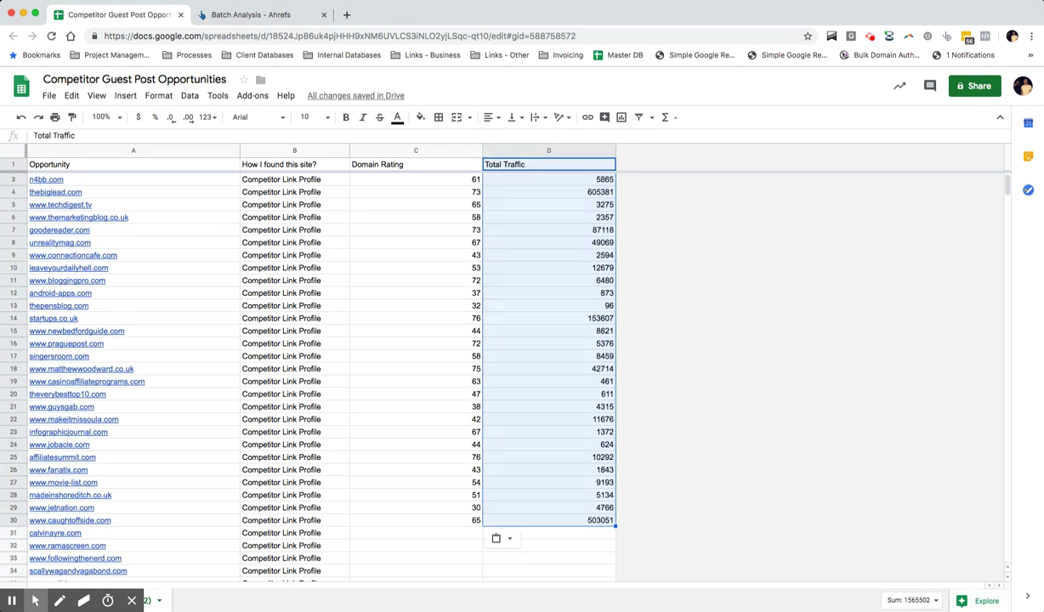
click(416, 217)
scroll(416, 223, up, 1)
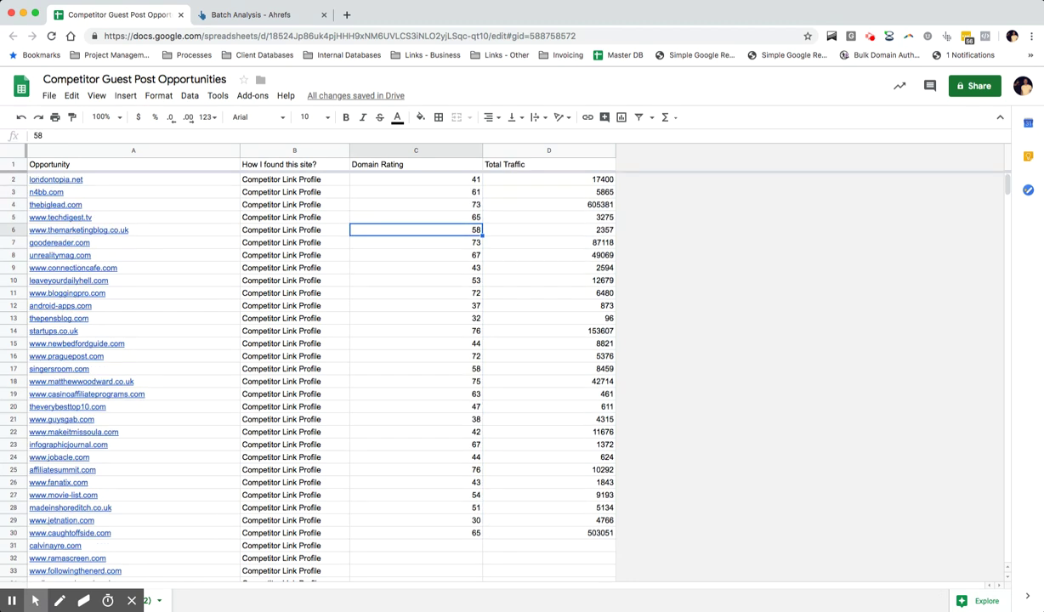
click(544, 457)
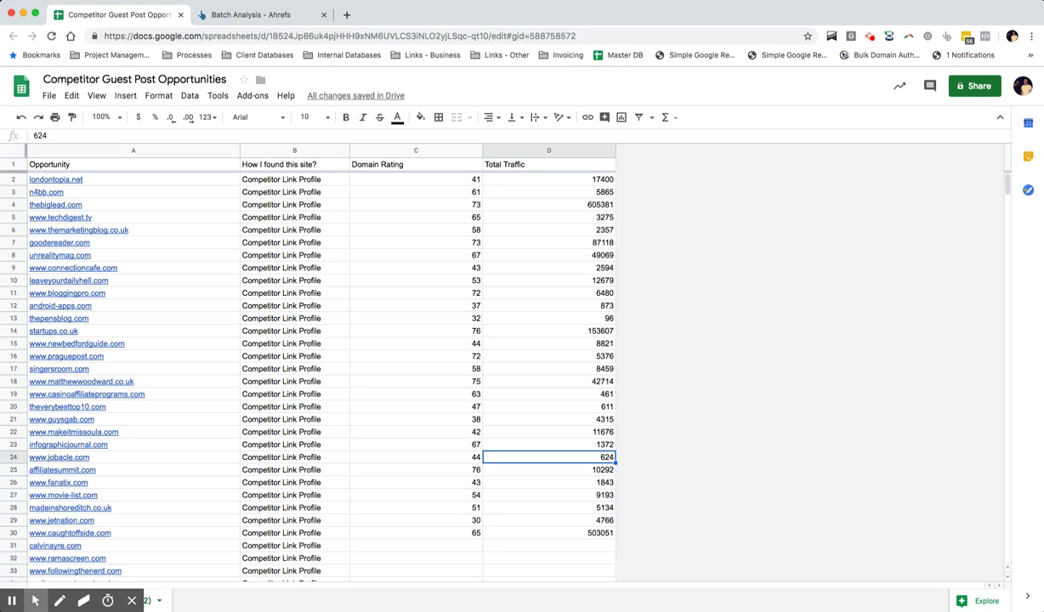
Delete the jobacle.com and thepensblog.com rows and select the android-apps.com row.
key(Home)
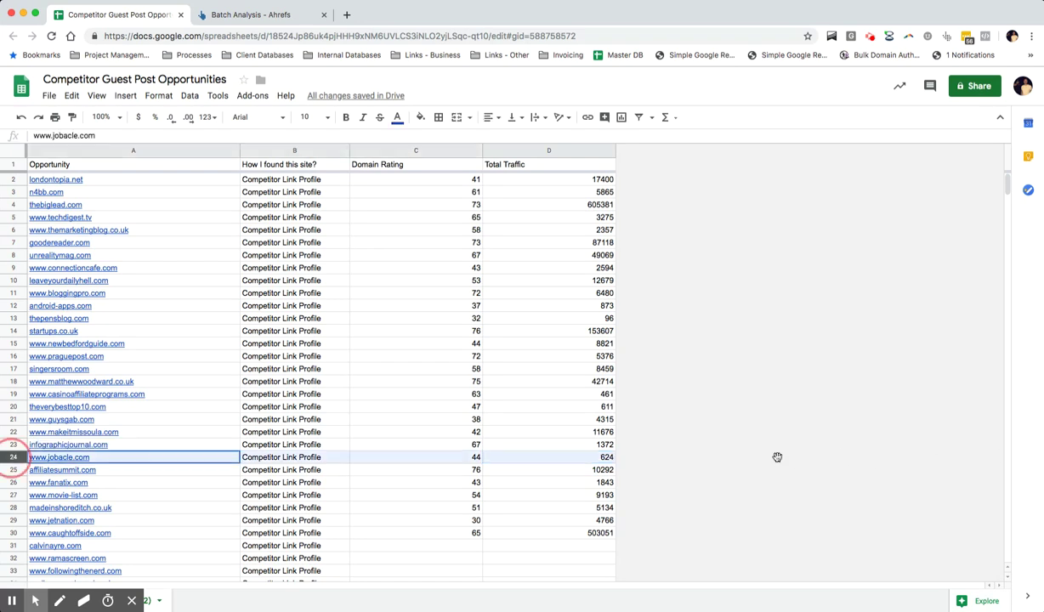
right_click(13, 458)
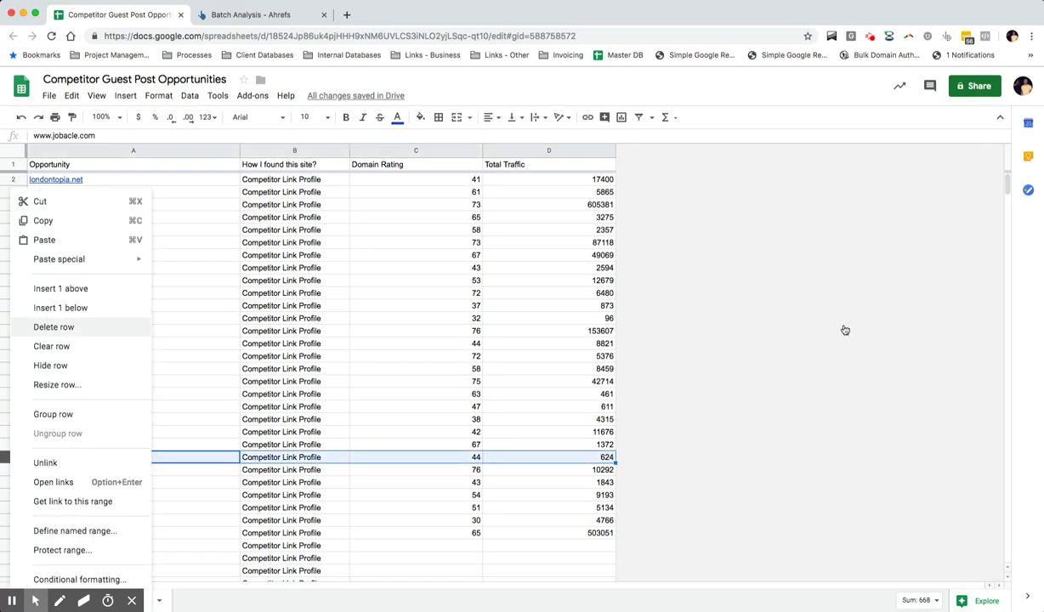
key(Return)
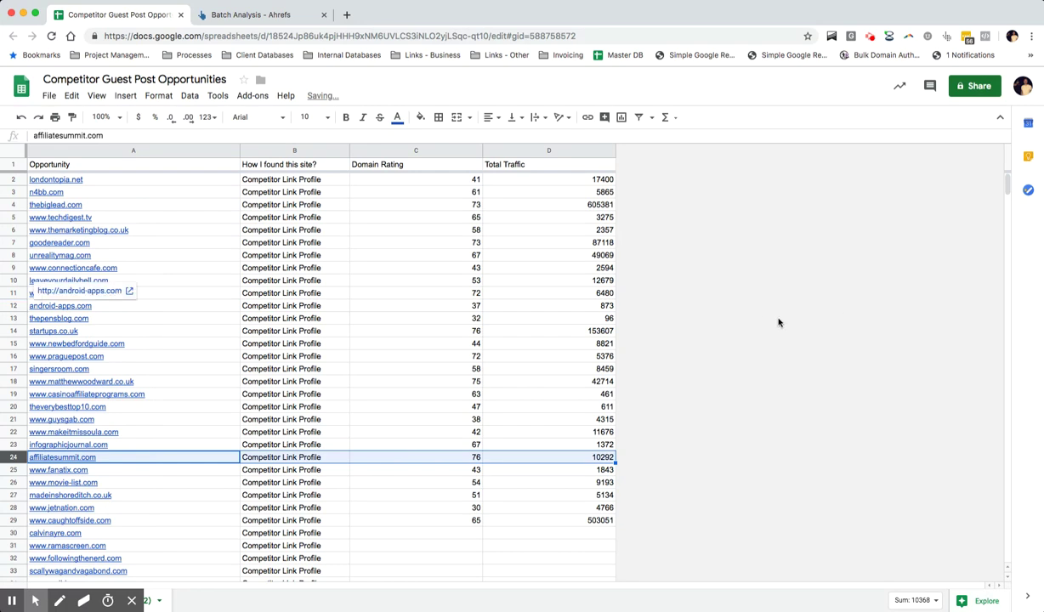
right_click(13, 318)
key(Return)
key(Up)
key(shift+space)
right_click(13, 306)
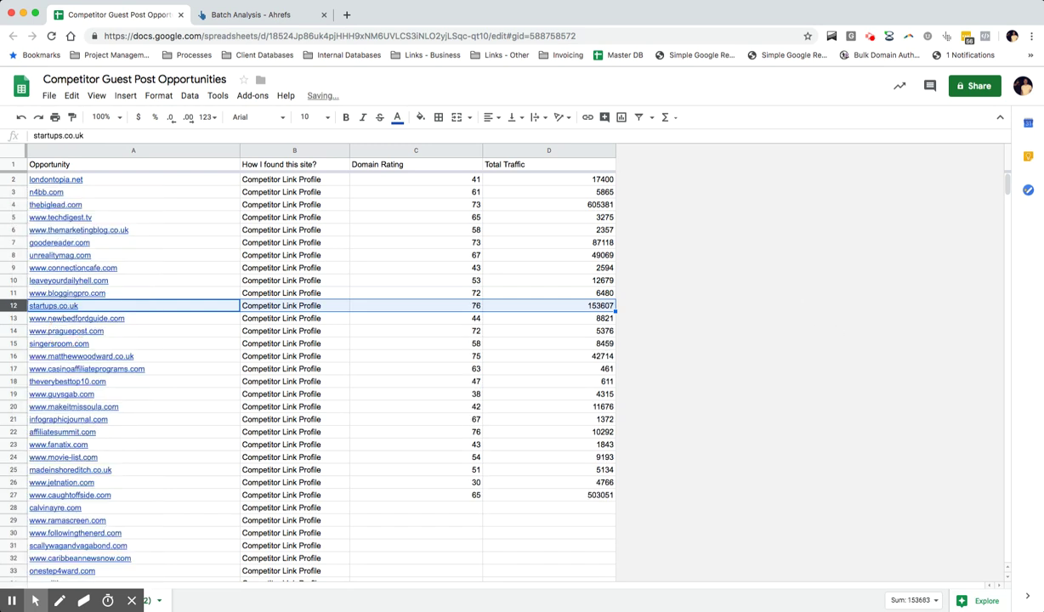
Delete guysgab.com, then casinoaffiliateprograms.com and theverybesttop10.com together as rows 17–18.
key(Down)
key(Down)
key(Down)
right_click(14, 395)
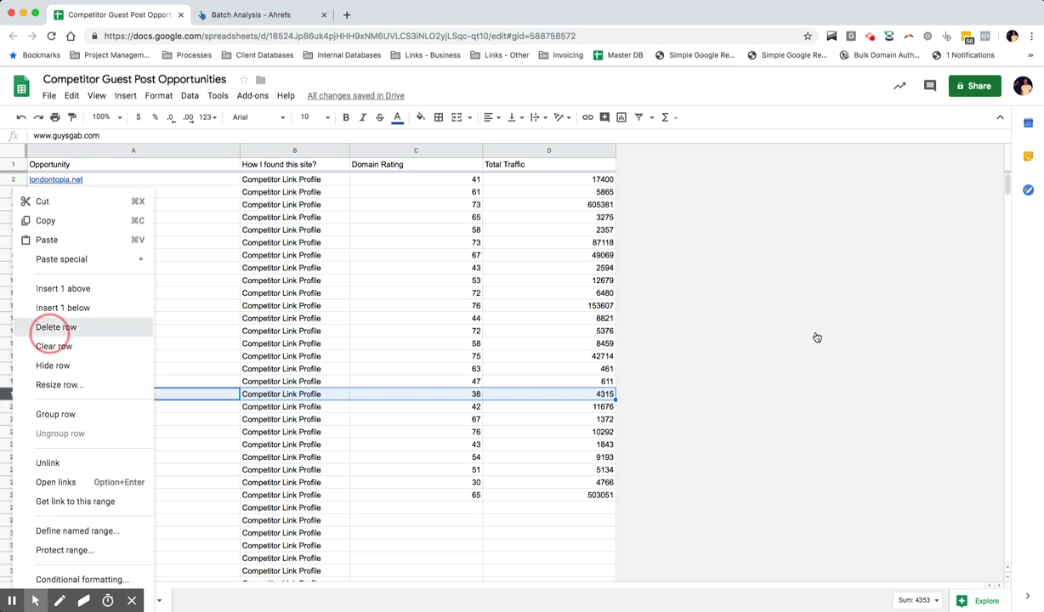
click(55, 328)
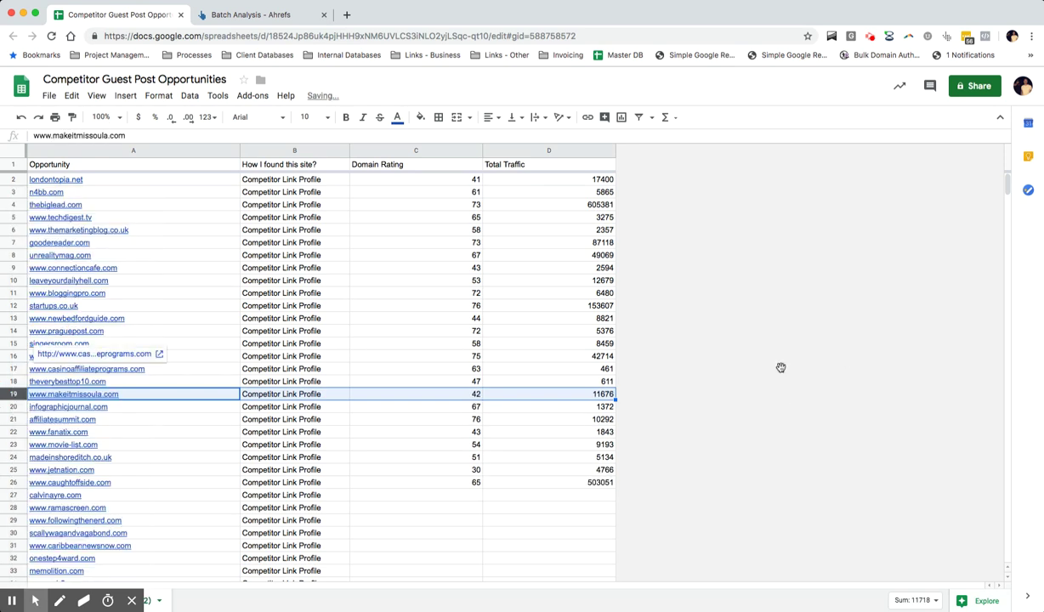
drag(13, 369, 12, 382)
right_click(13, 382)
click(97, 325)
click(549, 268)
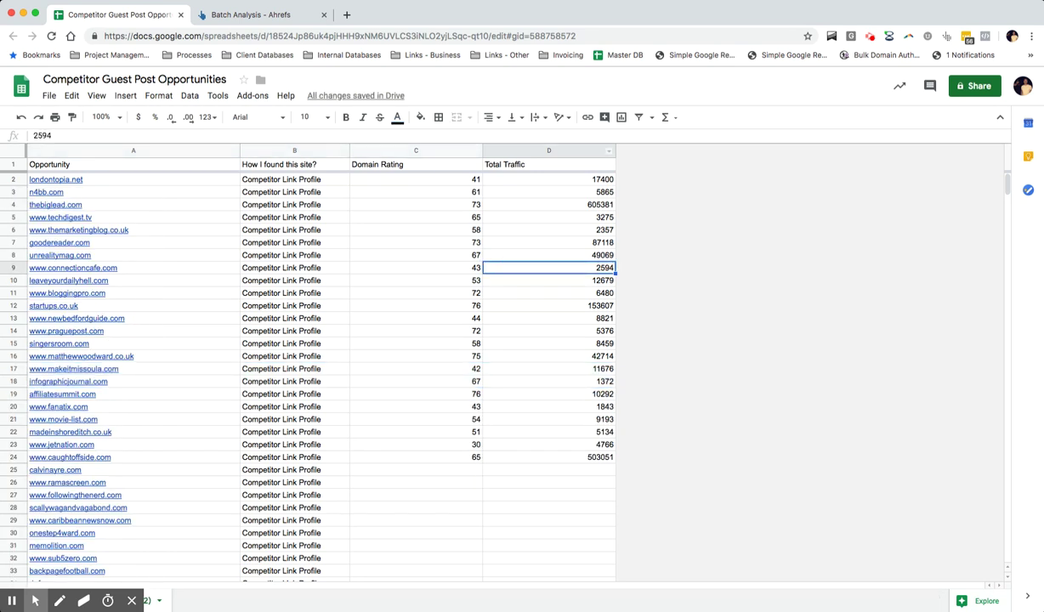
click(416, 151)
click(549, 151)
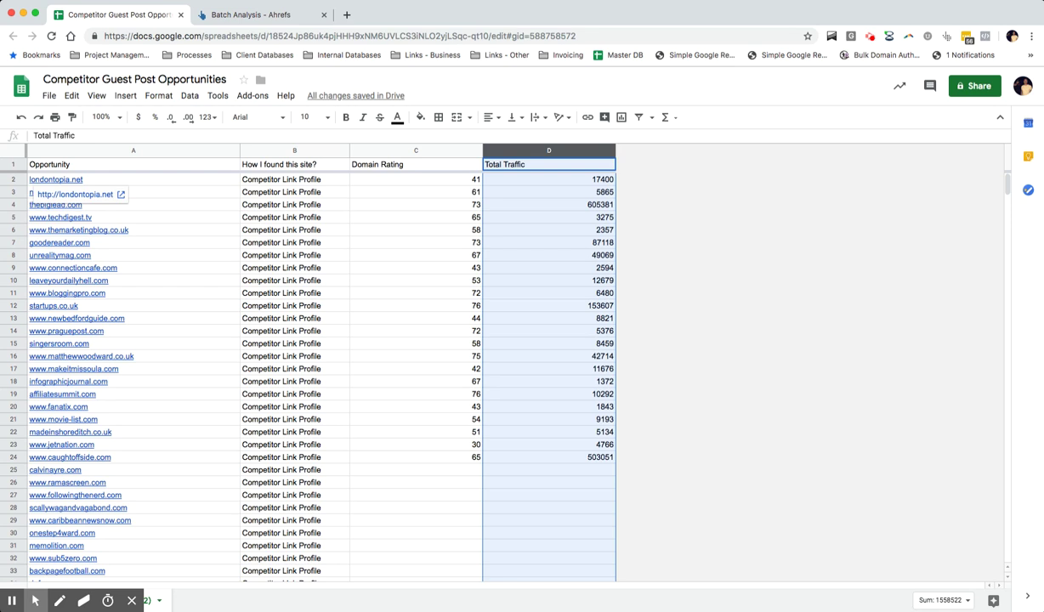
Insert a column after Total Traffic and paste the Ref domains Dofollow figures starting at E1.
click(549, 243)
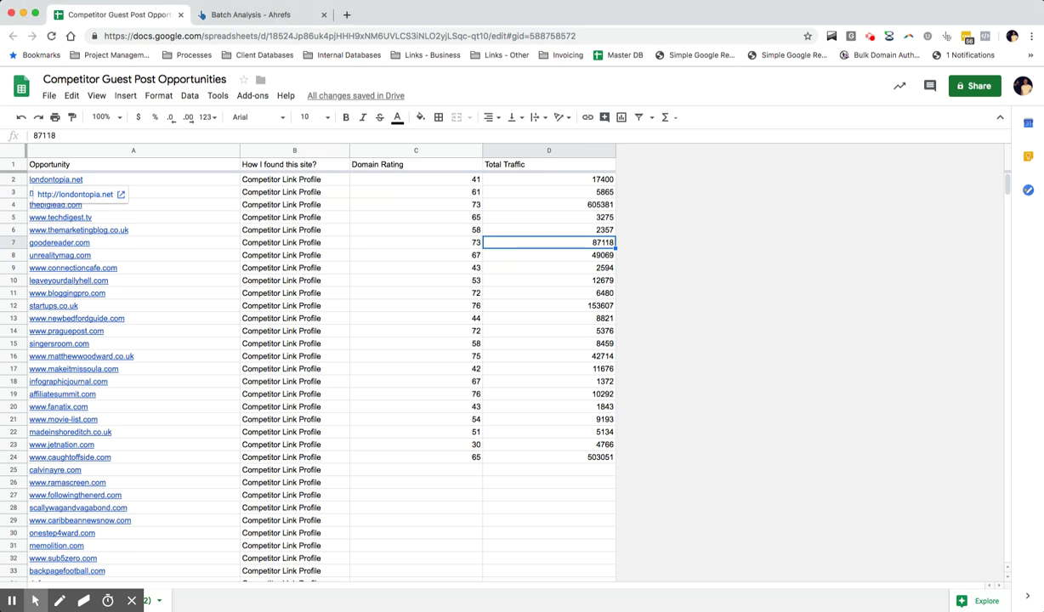
click(527, 151)
right_click(527, 151)
click(575, 273)
click(648, 164)
key(super+v)
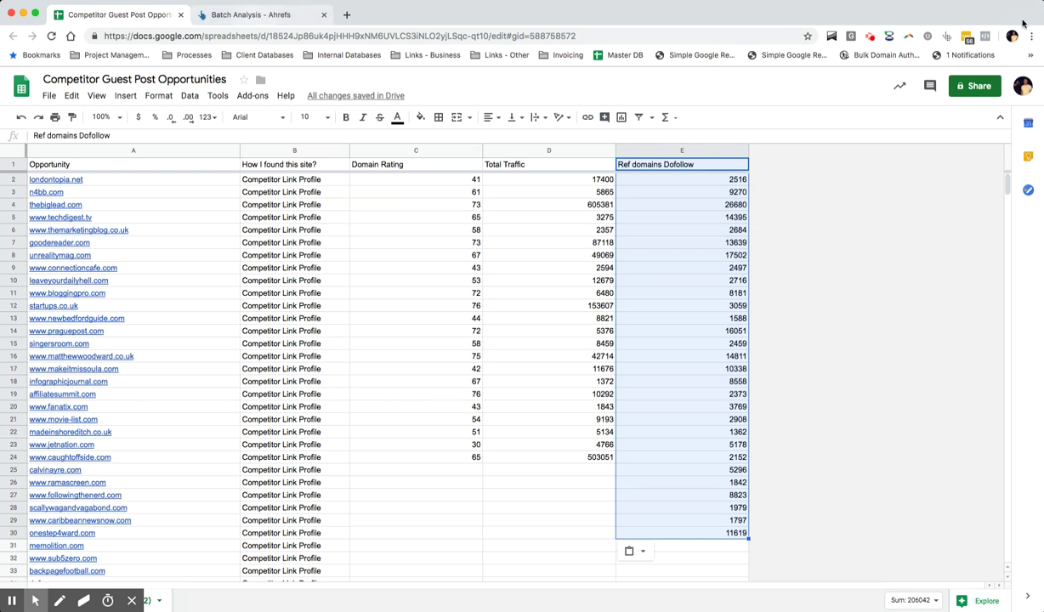
key(ctrl+Tab)
key(ctrl+shift+Tab)
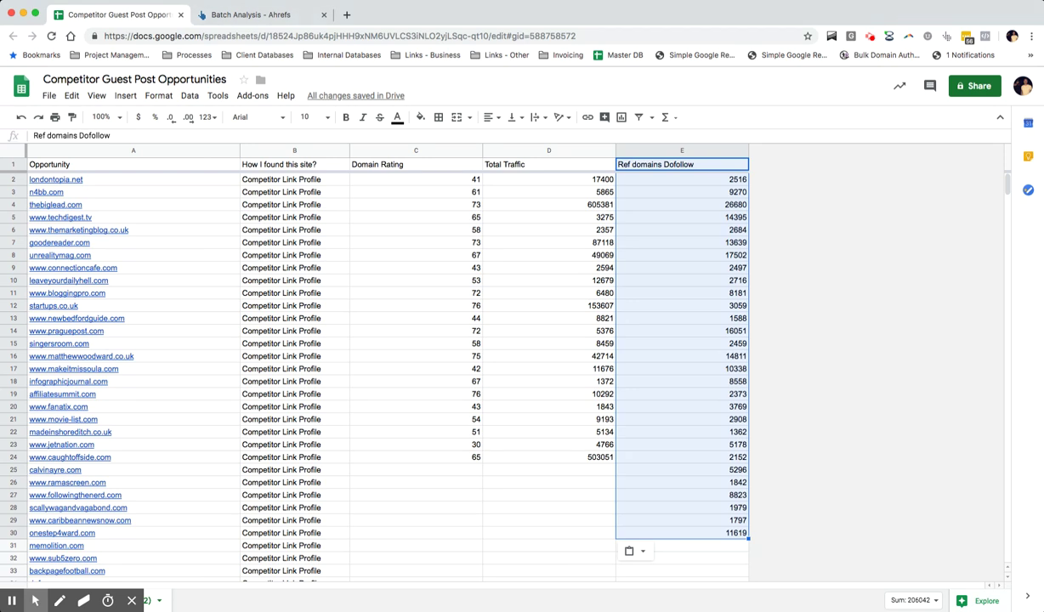
drag(575, 469, 437, 409)
click(548, 356)
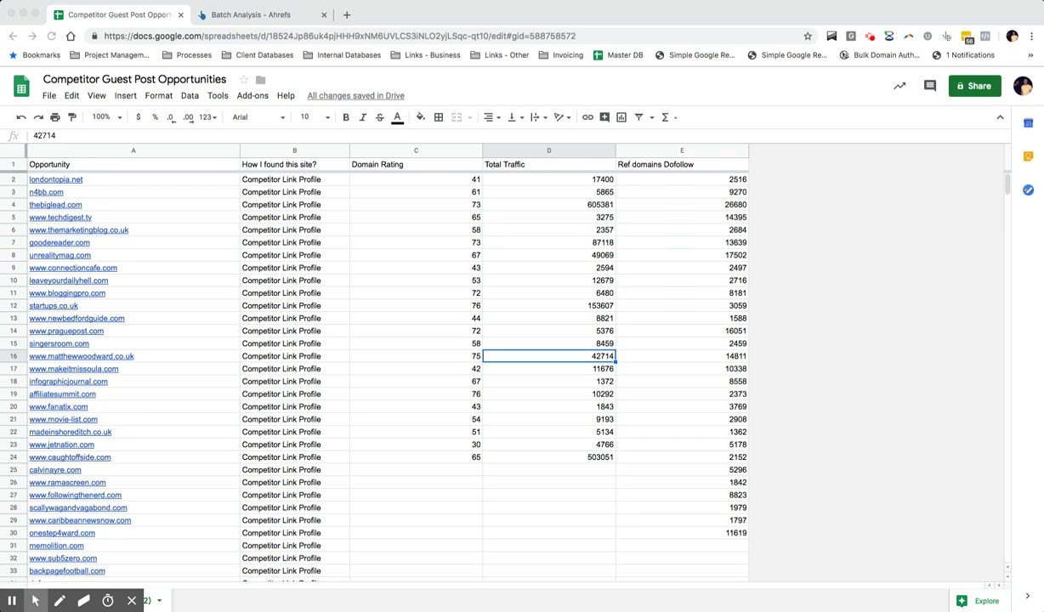
Insert a column after Ref domains Dofollow and paste the Linked Domains figures into column F.
click(682, 151)
right_click(679, 151)
click(791, 268)
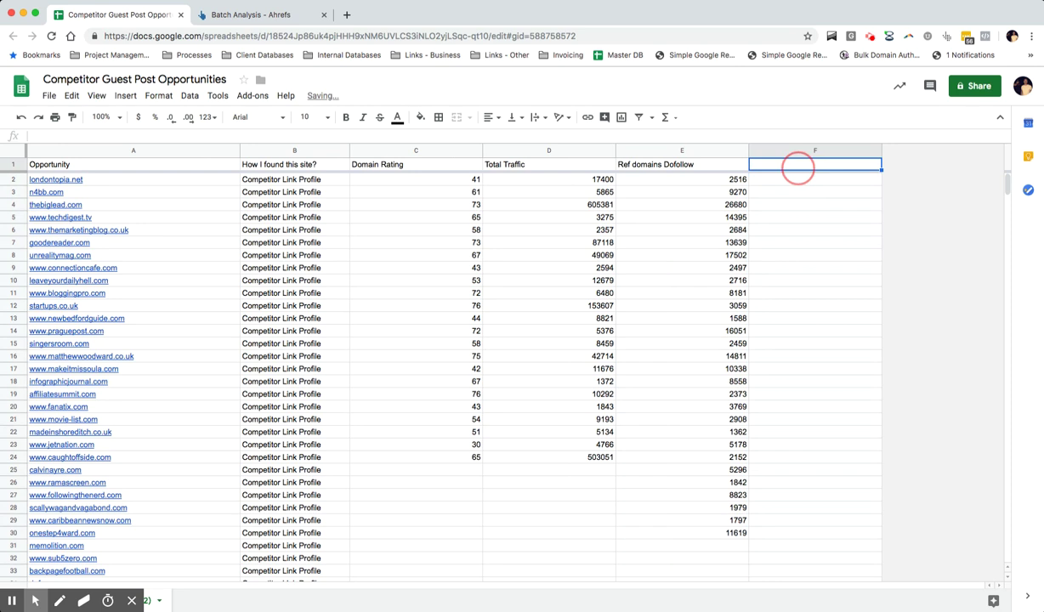
key(ctrl+v)
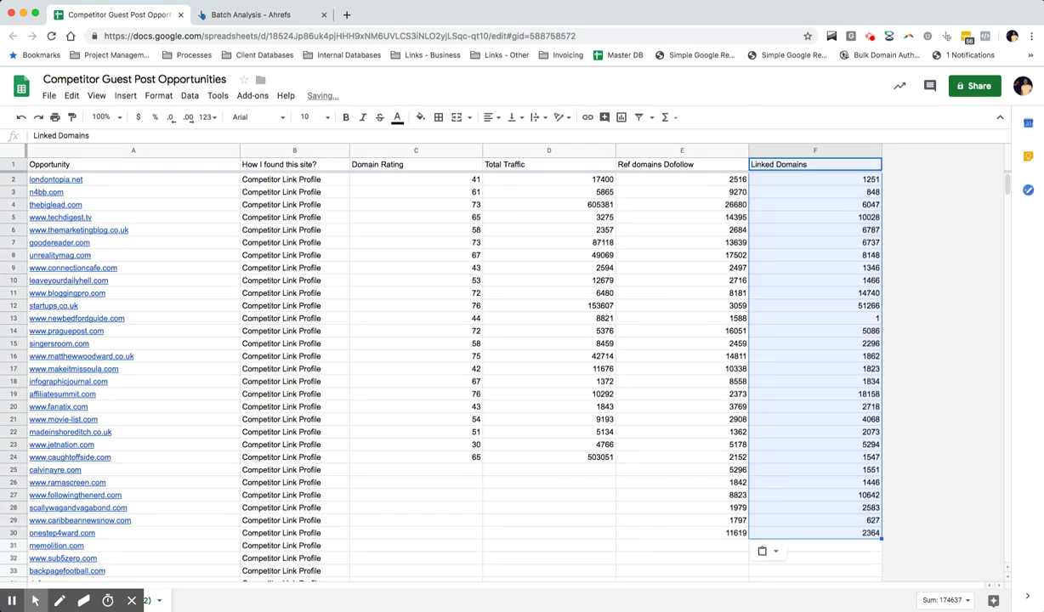
click(850, 306)
click(737, 316)
click(799, 320)
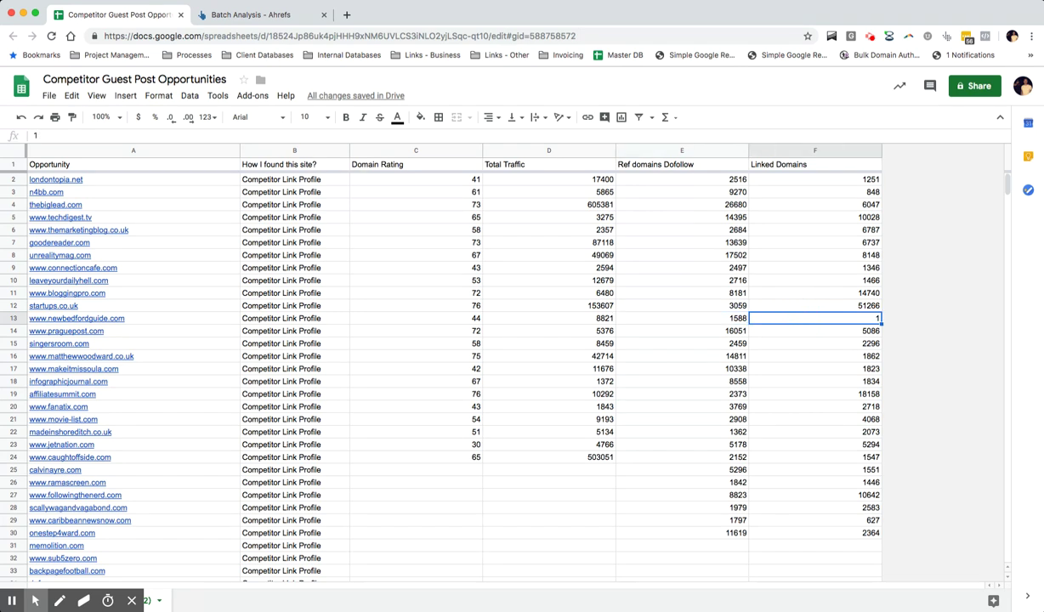
Widen column F slightly and spot-check Linked Domains and ref-domain values for several sites.
drag(882, 151, 891, 151)
click(837, 432)
click(774, 254)
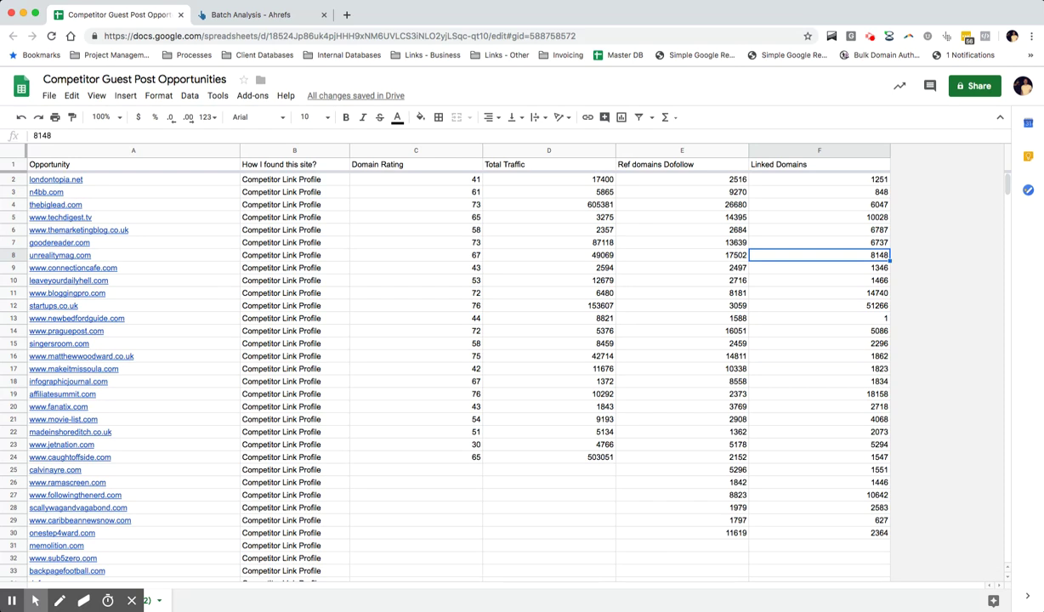
click(733, 206)
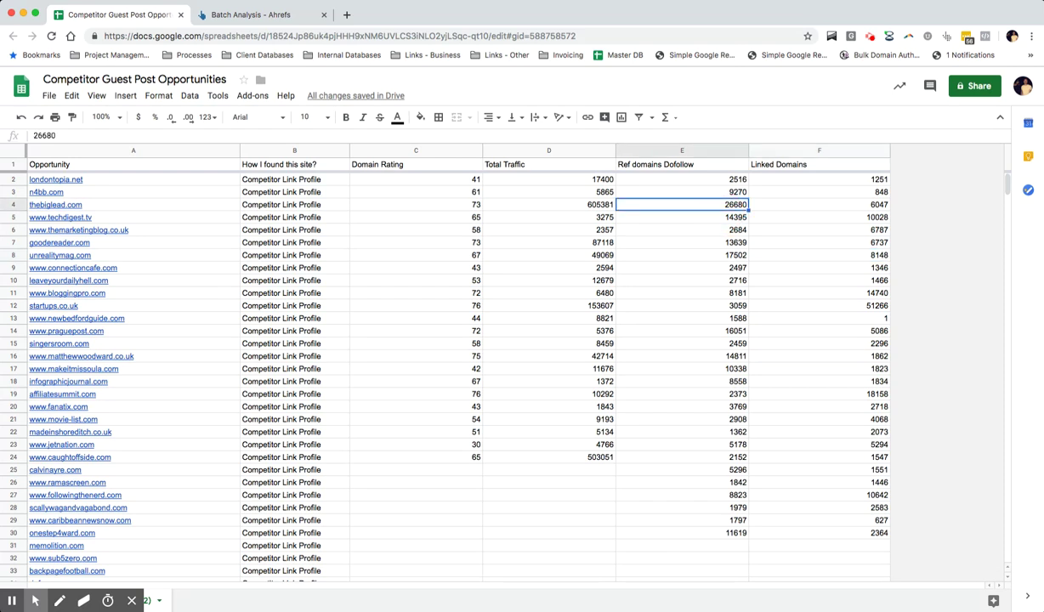
key(Down)
key(Down)
key(Right)
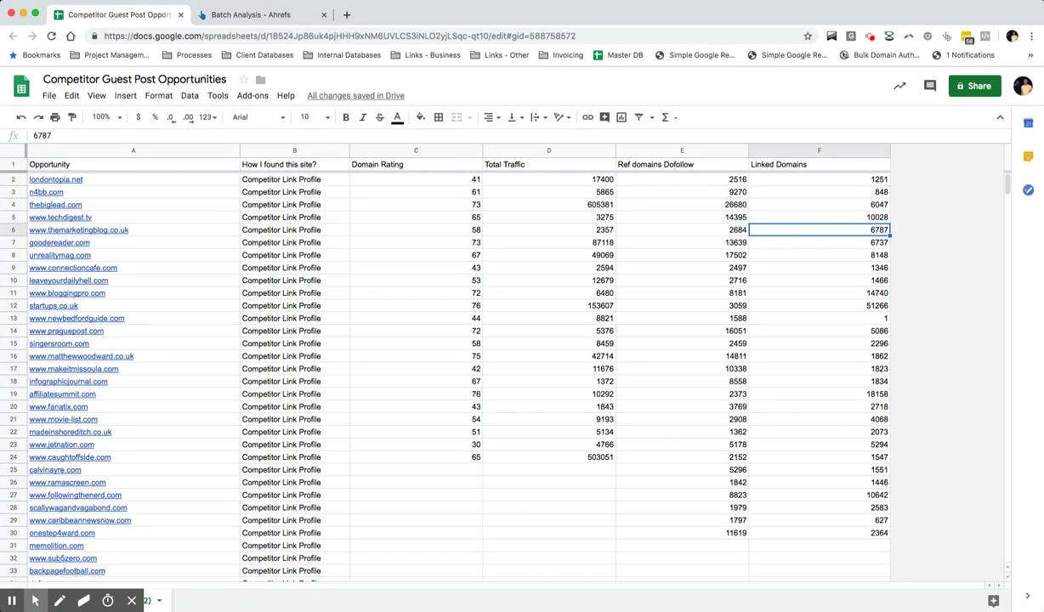
key(Left)
key(ctrl+Up)
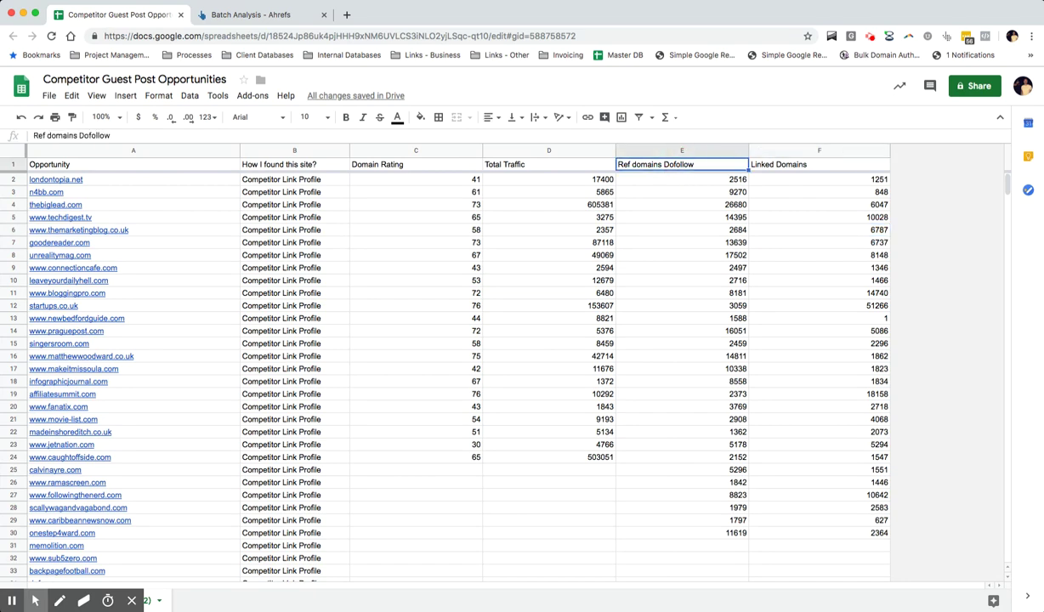
key(Down)
key(Down)
key(Down)
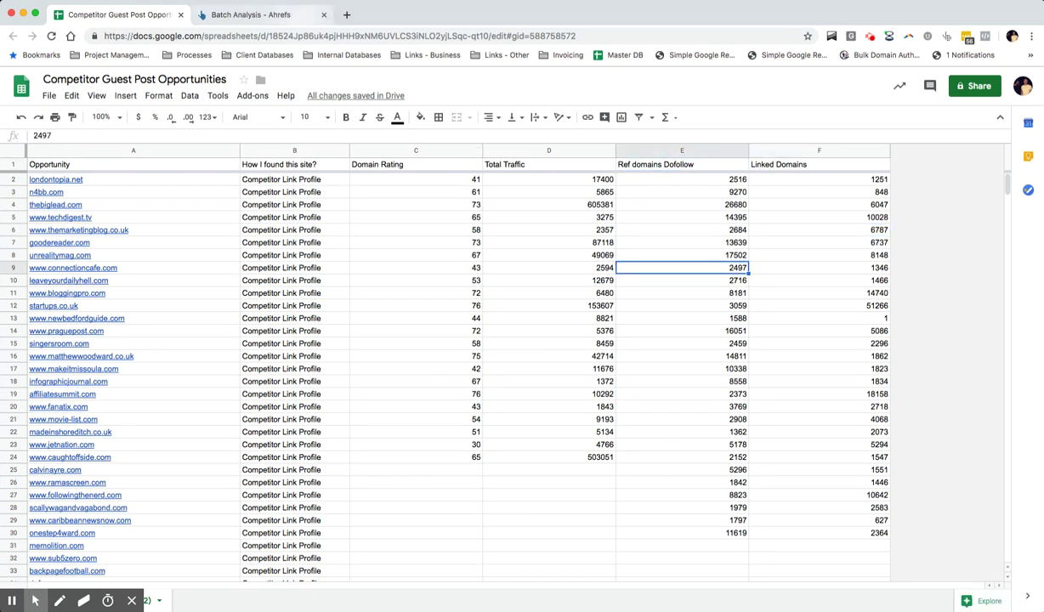
key(ctrl+Tab)
scroll(522, 340, down, 3)
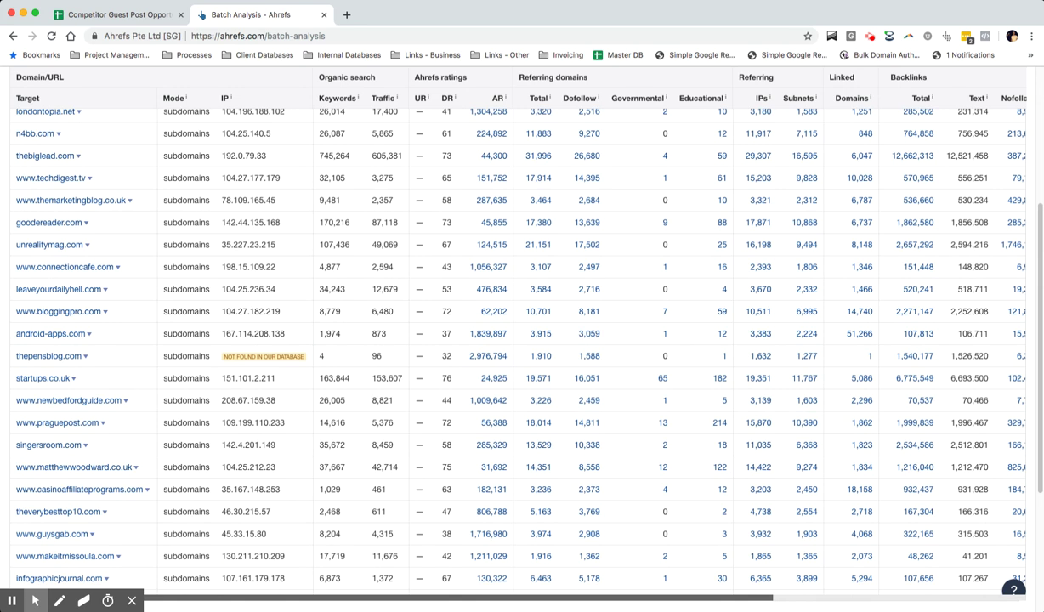
scroll(972, 256, up, 3)
scroll(969, 155, down, 2)
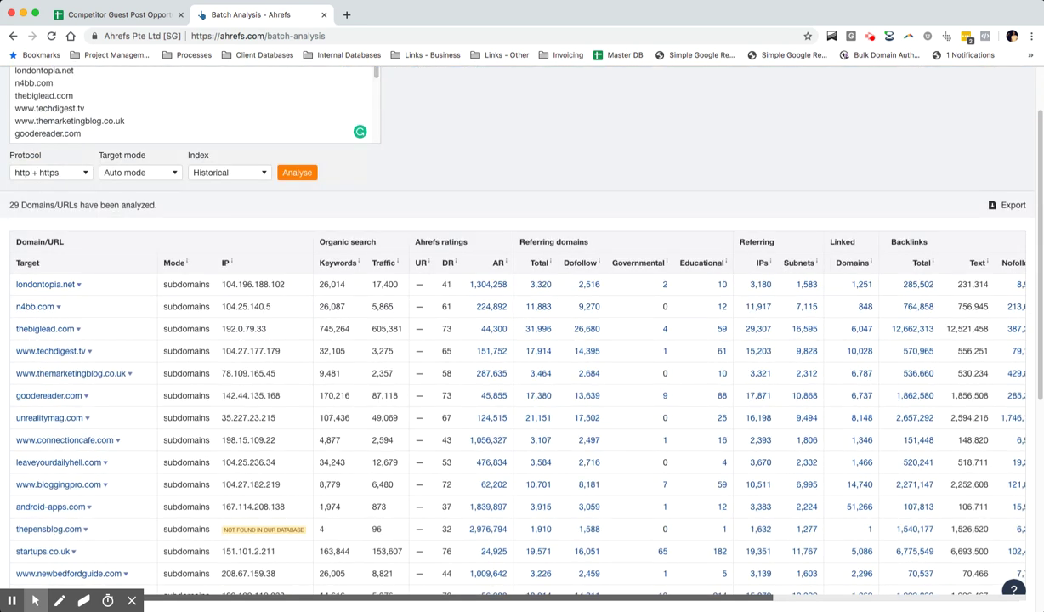
key(ctrl+shift+Tab)
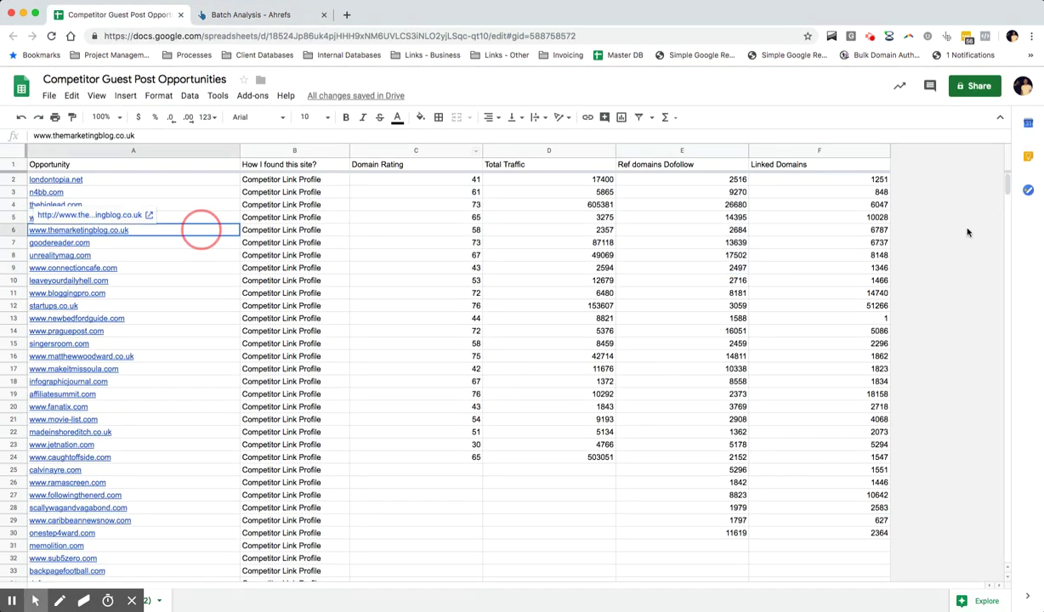
scroll(927, 293, down, 10)
scroll(927, 293, down, 3)
scroll(953, 294, down, 3)
scroll(969, 289, up, 10)
scroll(975, 282, up, 5)
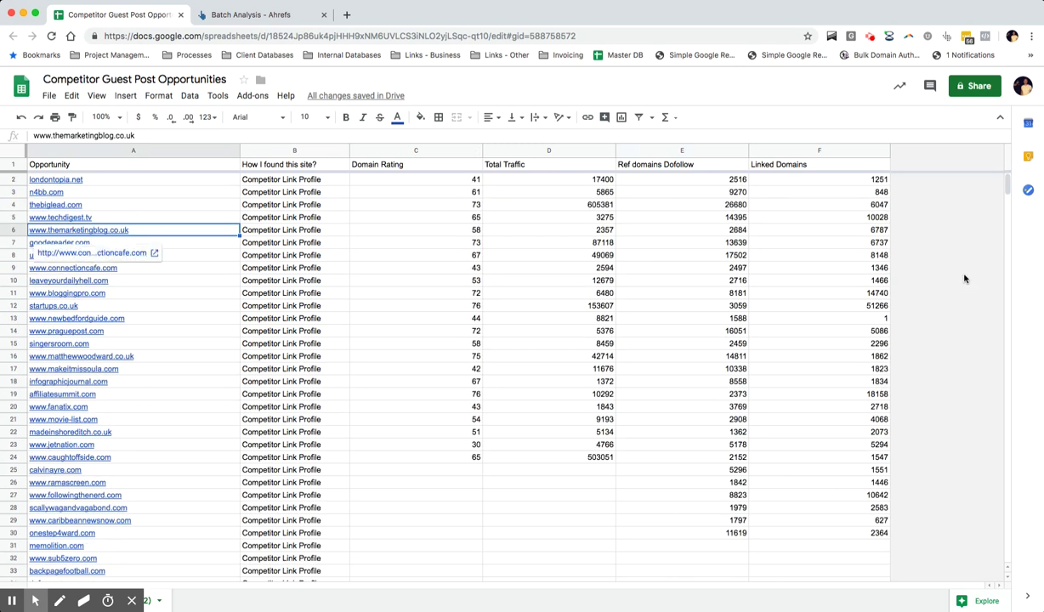
key(Right)
key(Right)
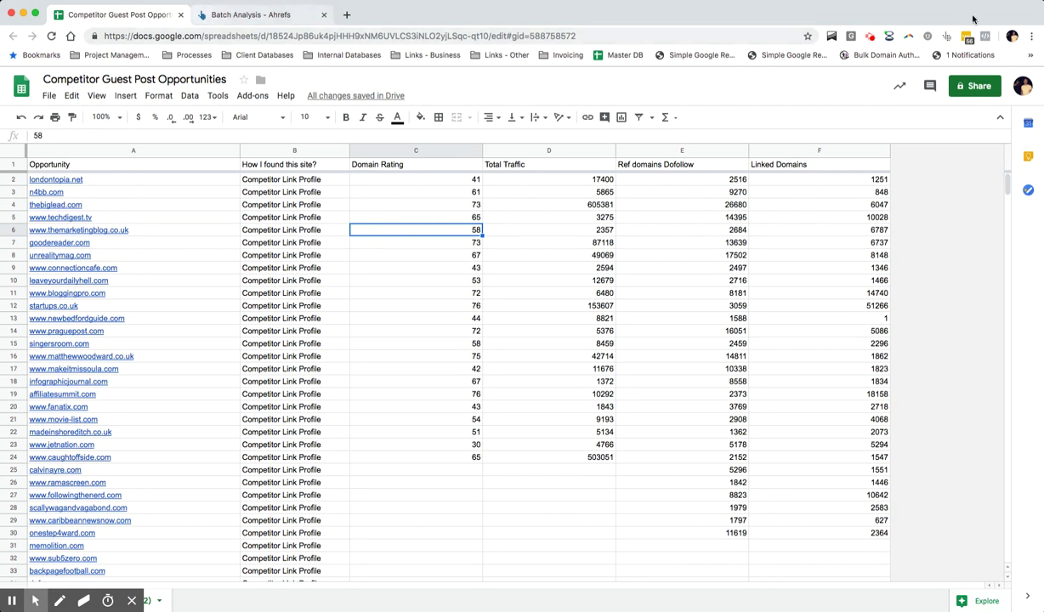
click(248, 15)
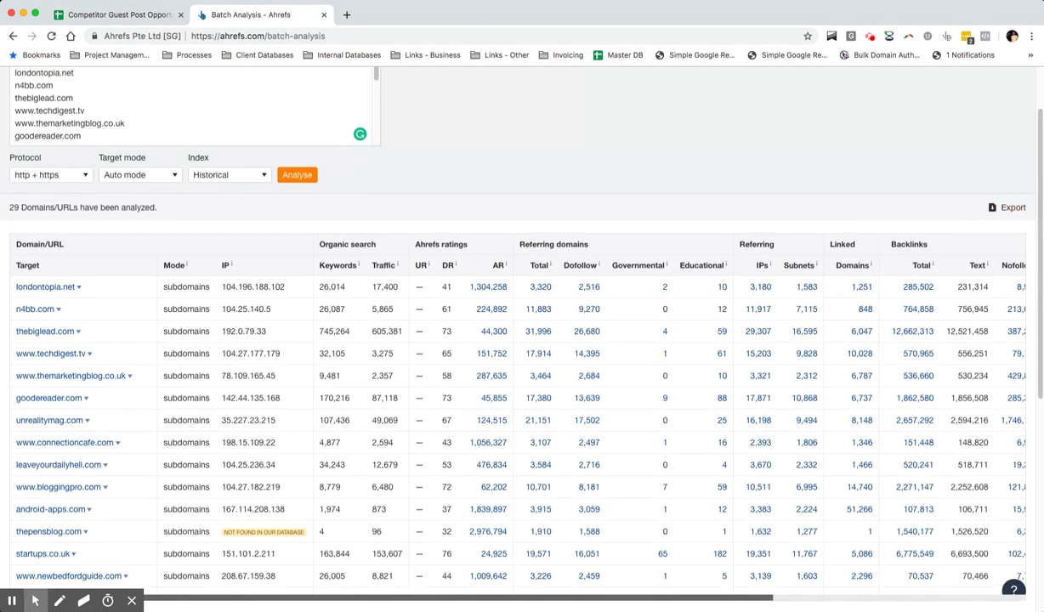
scroll(522, 340, up, 2)
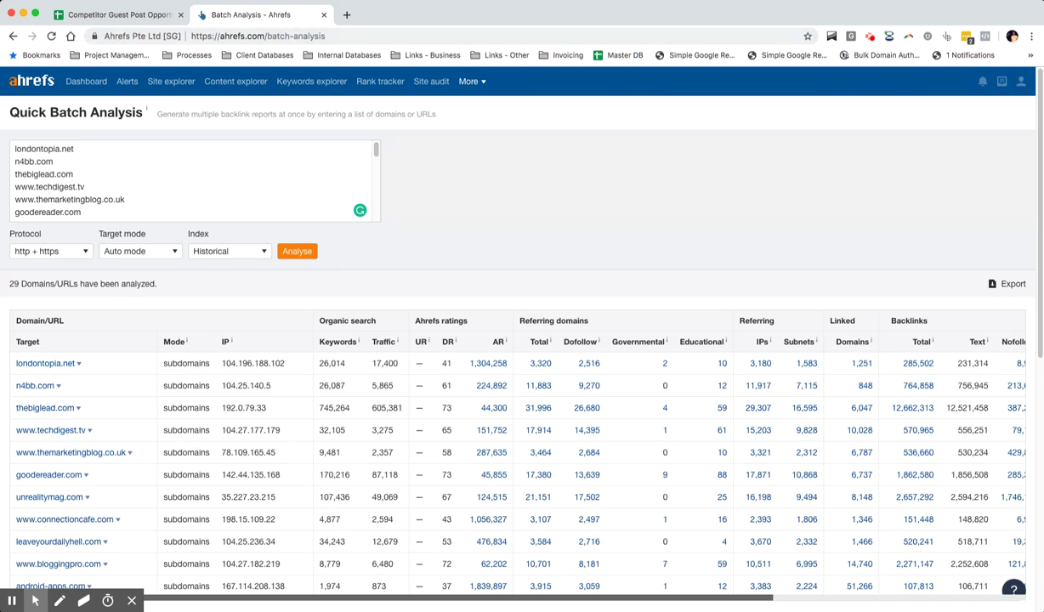
click(119, 15)
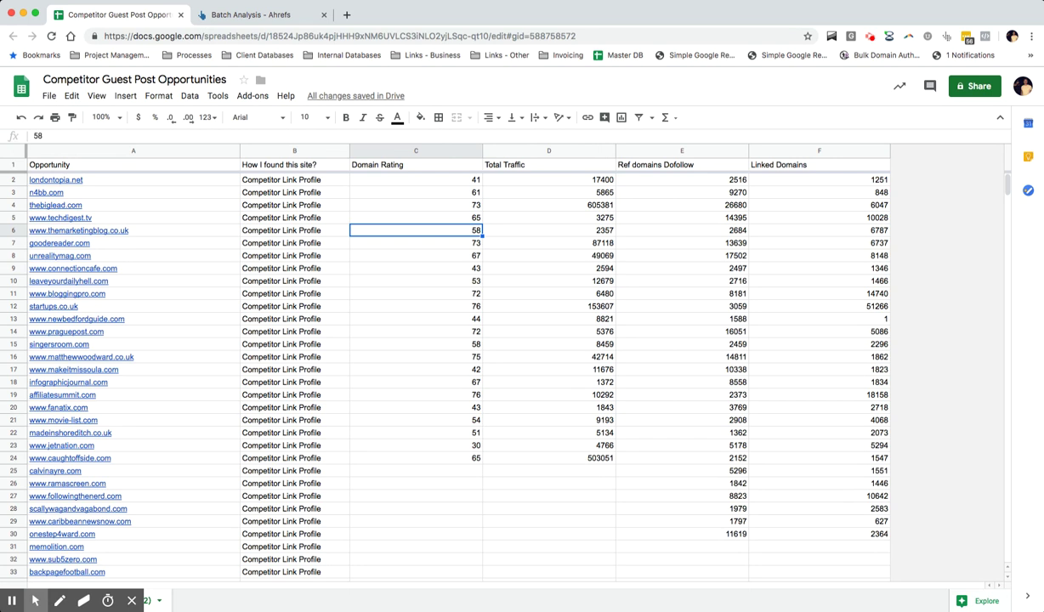